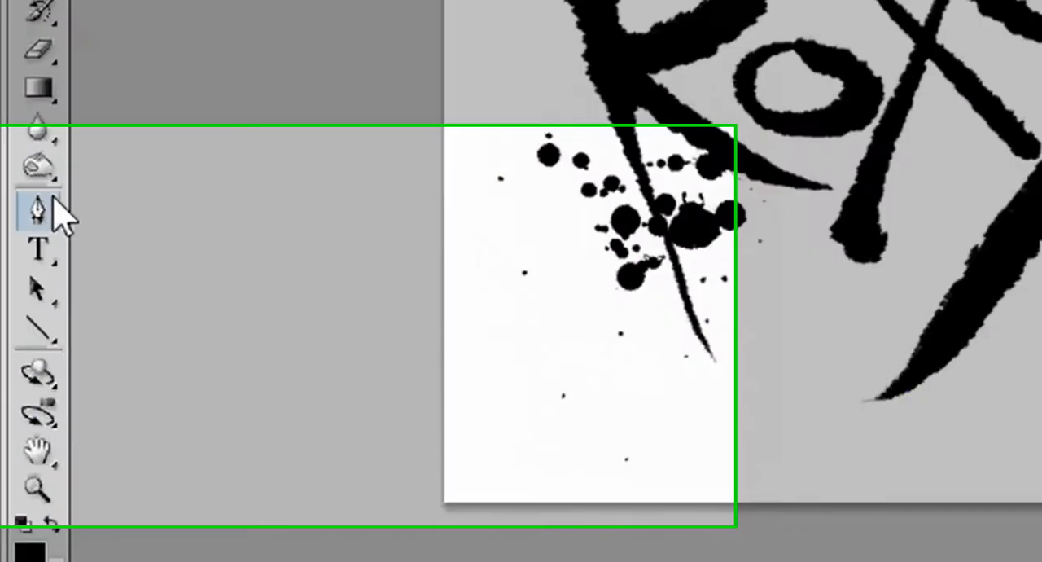
Start a Pen Tool path at the peak of the letter R and curve it down the peak's left edge
{"action": "left_click", "coordinate": [17, 330]}
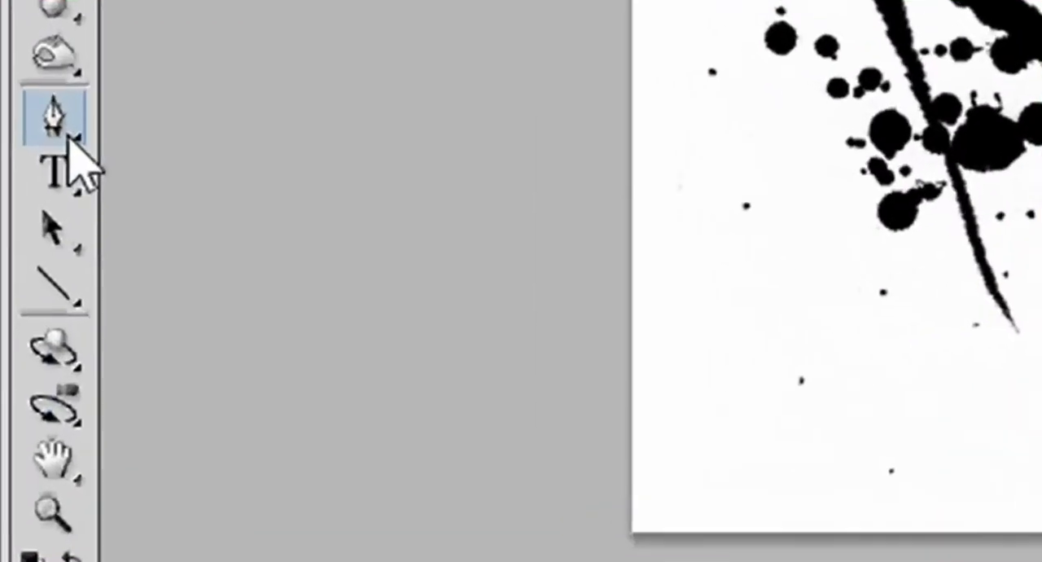
{"action": "left_click", "coordinate": [57, 122]}
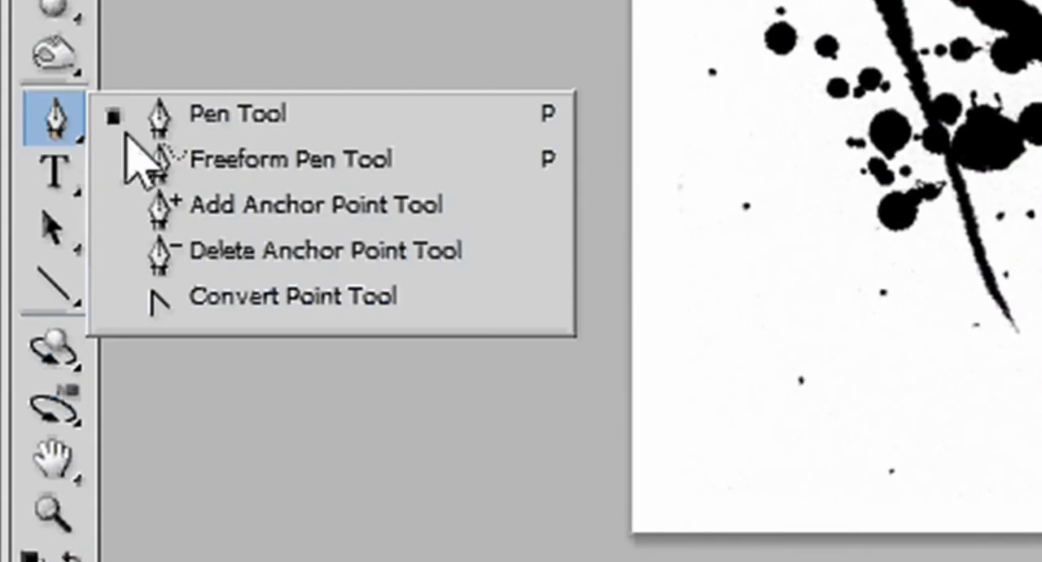
{"action": "left_click", "coordinate": [57, 126]}
{"action": "left_click", "coordinate": [57, 124]}
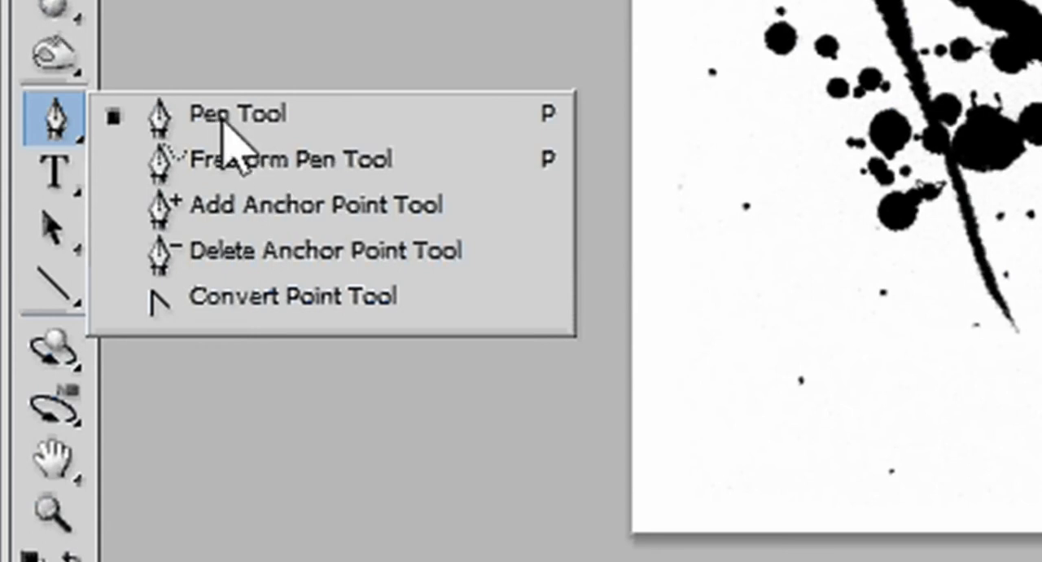
{"action": "left_click", "coordinate": [163, 135]}
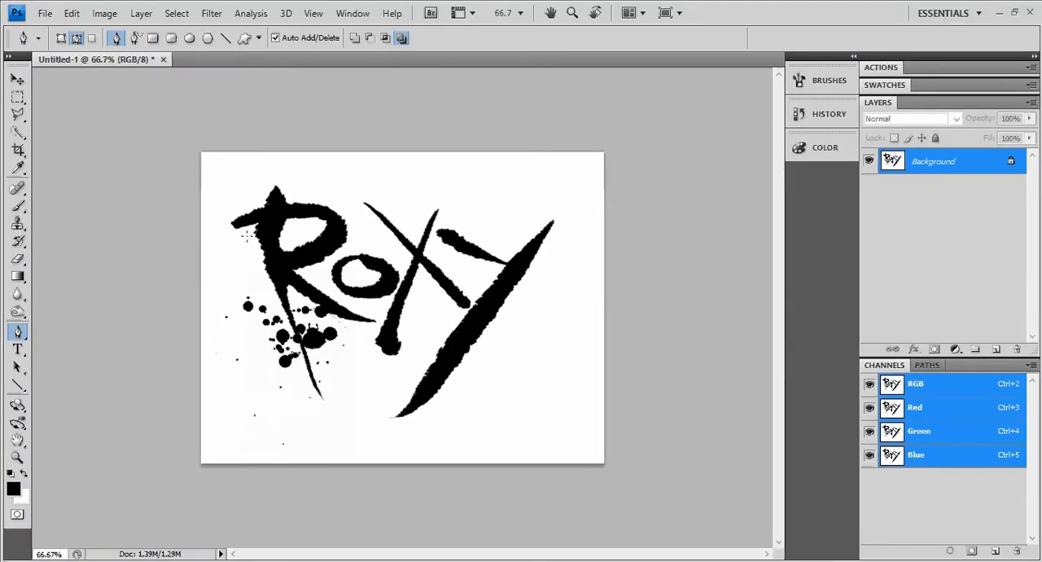
{"action": "left_click", "coordinate": [280, 246], "text": "ctrl"}
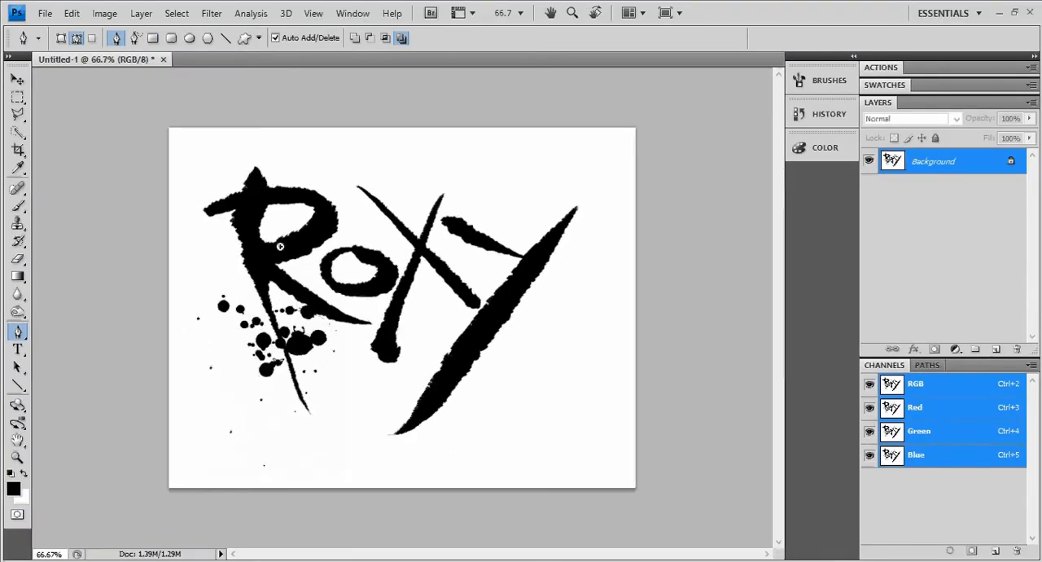
{"action": "left_click", "coordinate": [255, 225], "text": "ctrl"}
{"action": "left_click_drag", "start_coordinate": [225, 209], "coordinate": [310, 285]}
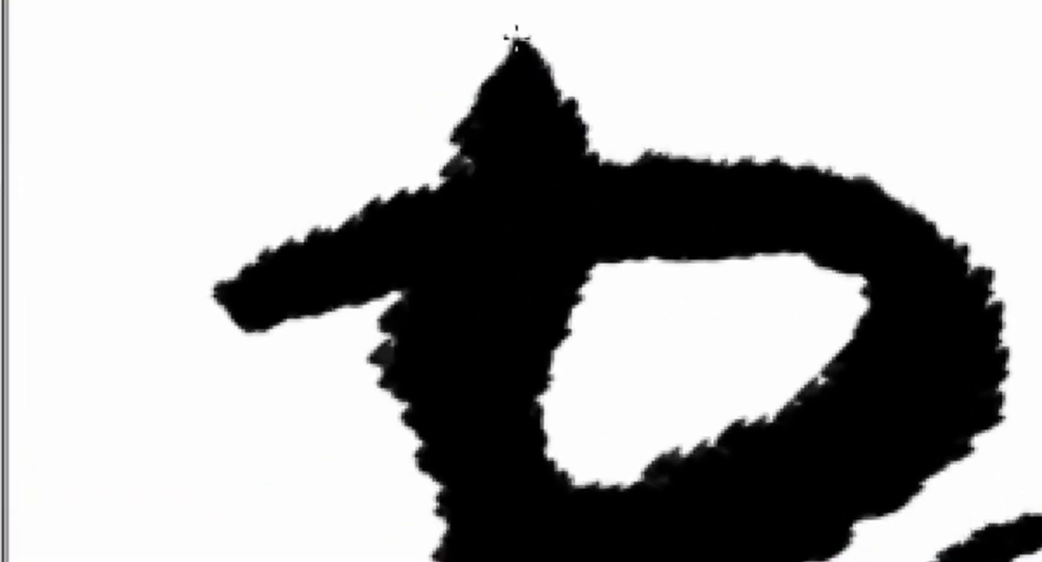
{"action": "left_click", "coordinate": [259, 125]}
{"action": "left_click_drag", "start_coordinate": [453, 117], "coordinate": [435, 162]}
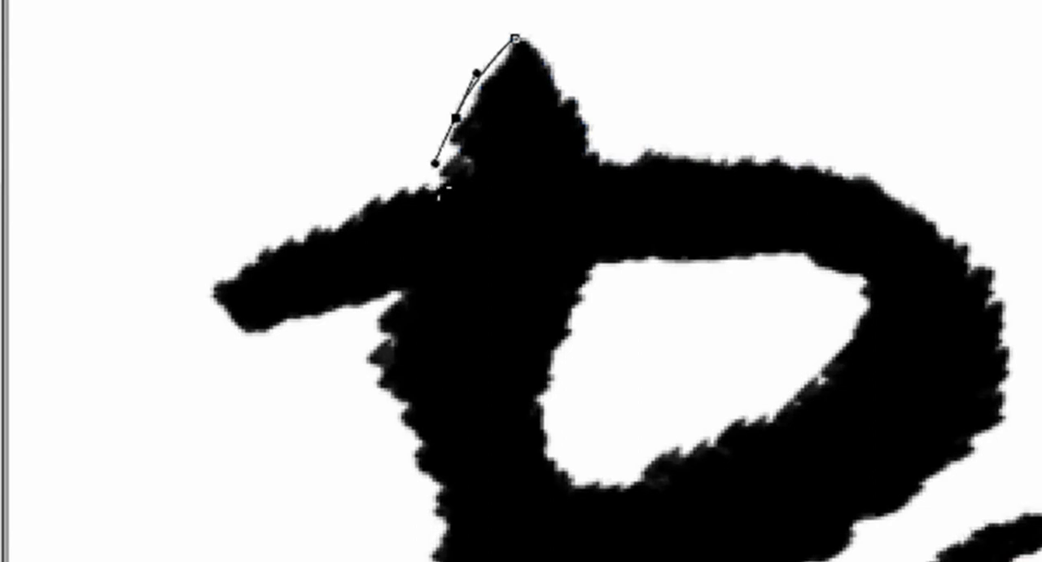
Continue the path around the R's left arm, along its upper edge, around the tip and back along the underside to the stem
{"action": "left_click", "coordinate": [438, 187]}
{"action": "left_click_drag", "start_coordinate": [316, 228], "coordinate": [279, 259]}
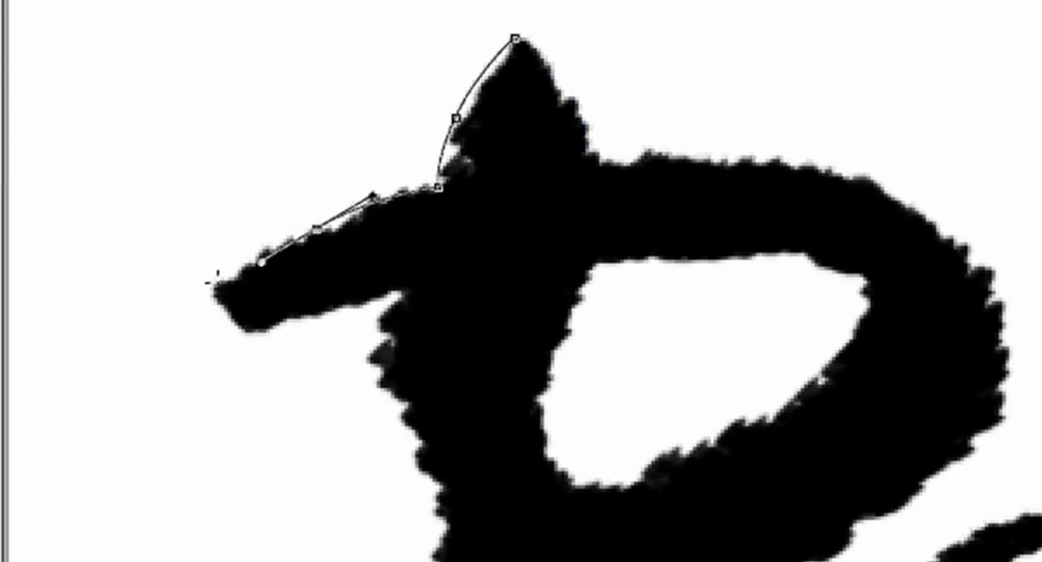
{"action": "left_click", "coordinate": [203, 289]}
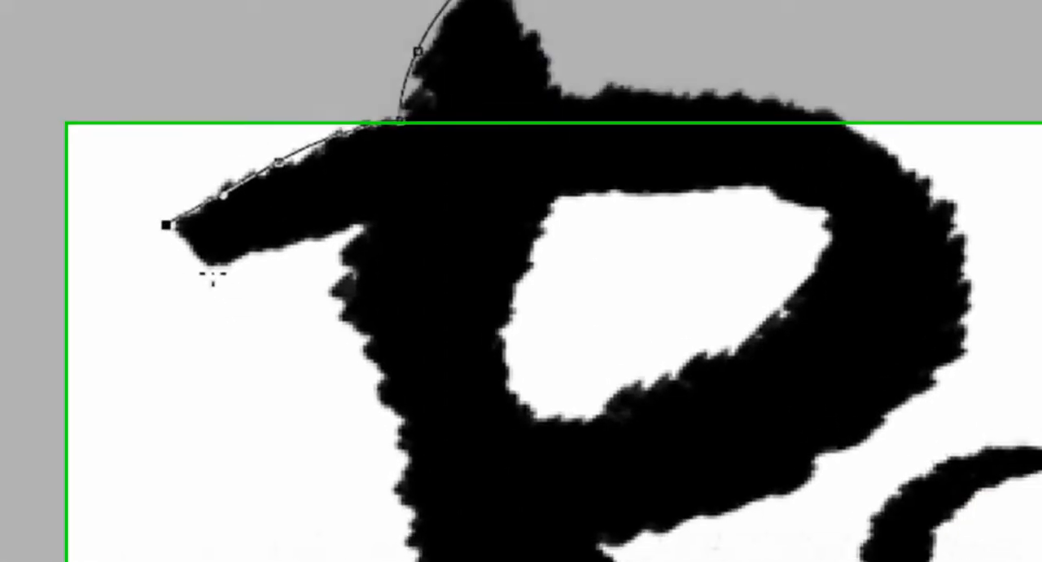
{"action": "left_click", "coordinate": [210, 275]}
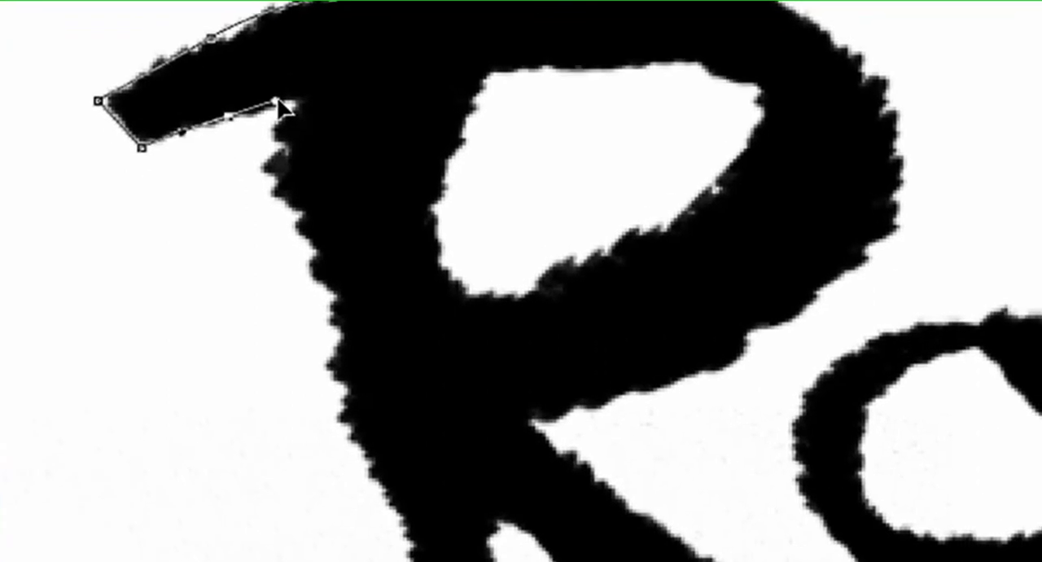
{"action": "left_click_drag", "start_coordinate": [281, 106], "coordinate": [292, 118]}
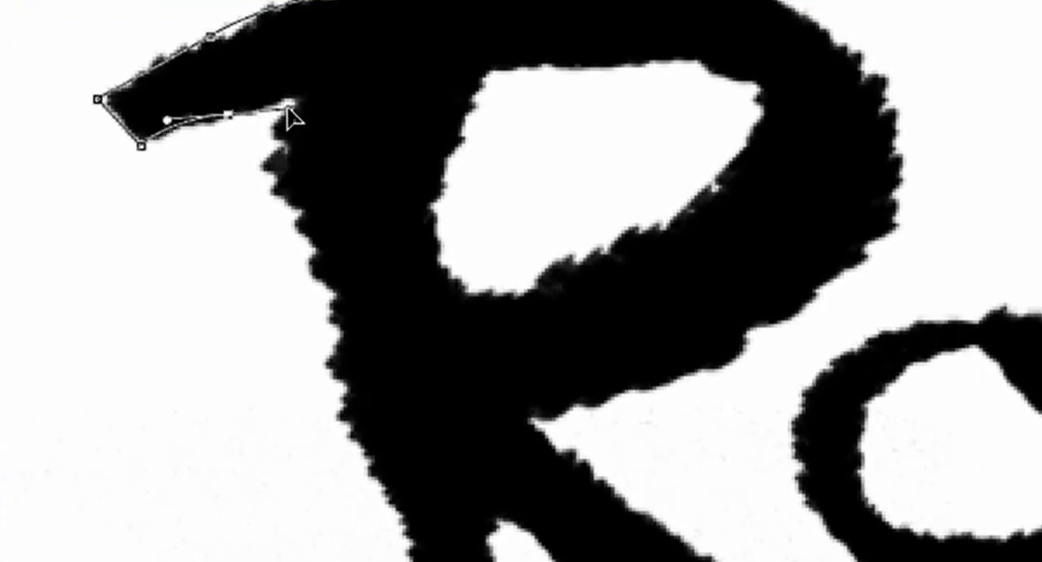
{"action": "left_click", "coordinate": [294, 97]}
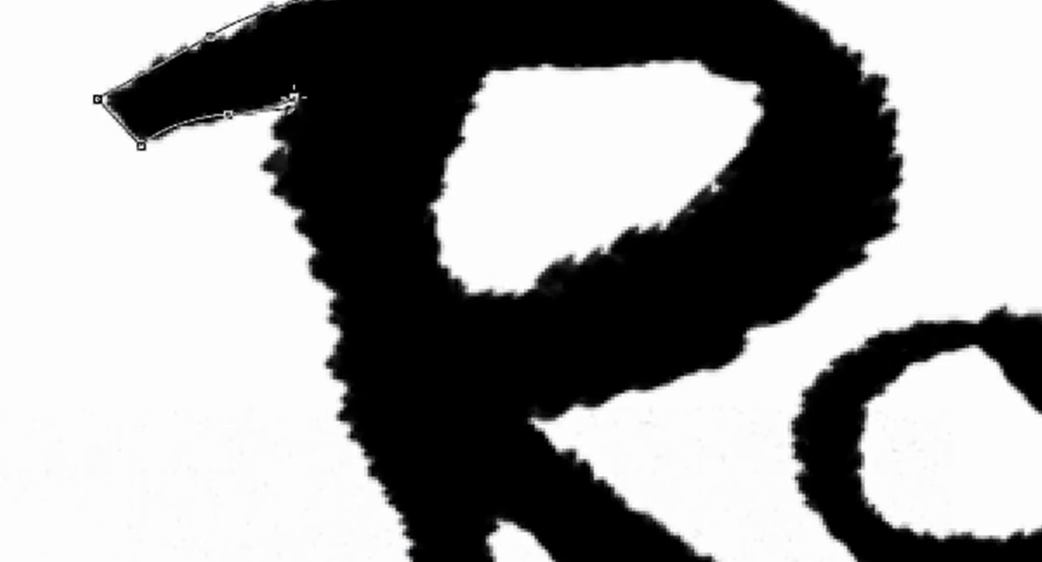
Extend the path with curved anchor points down the left edge of the R's stem to the ink splatter
{"action": "left_click_drag", "start_coordinate": [268, 187], "coordinate": [289, 233]}
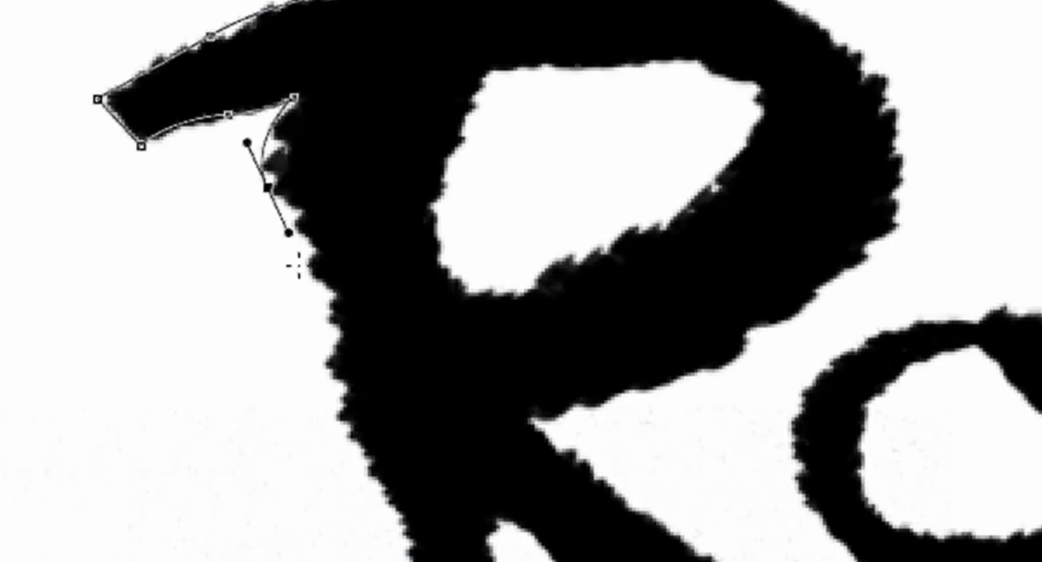
{"action": "left_click_drag", "start_coordinate": [329, 322], "coordinate": [337, 393]}
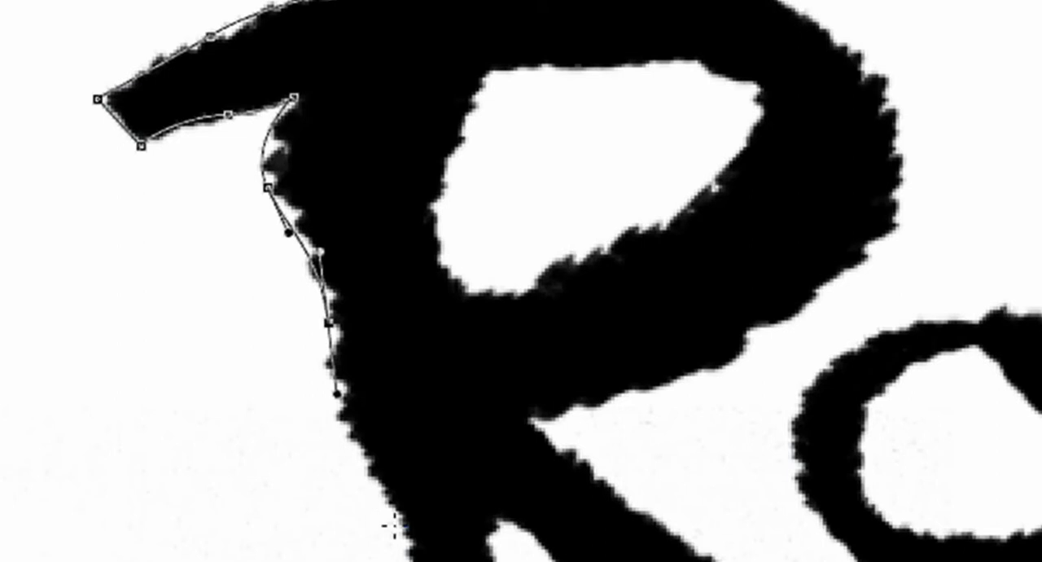
{"action": "left_click_drag", "start_coordinate": [377, 470], "coordinate": [400, 530]}
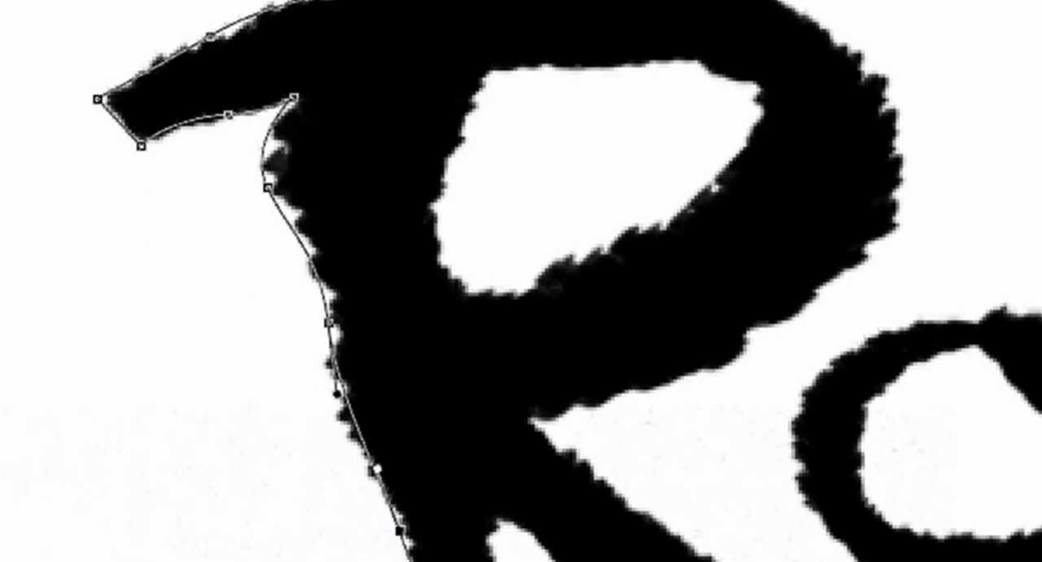
{"action": "left_click_drag", "start_coordinate": [547, 559], "coordinate": [446, 324]}
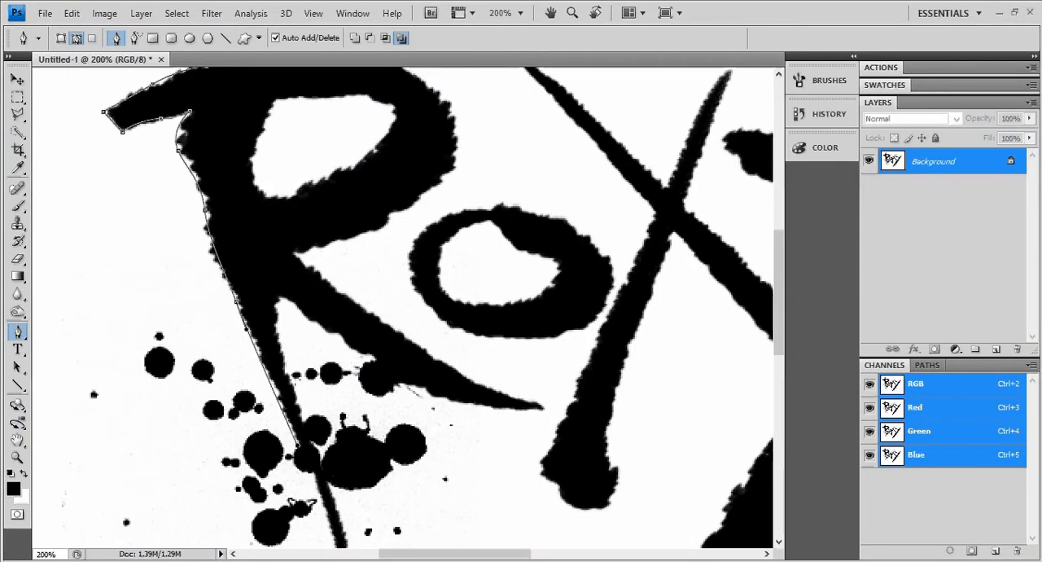
Select the whole traced path with the Direct Selection Tool and delete it
{"action": "key", "text": "ctrl+minus"}
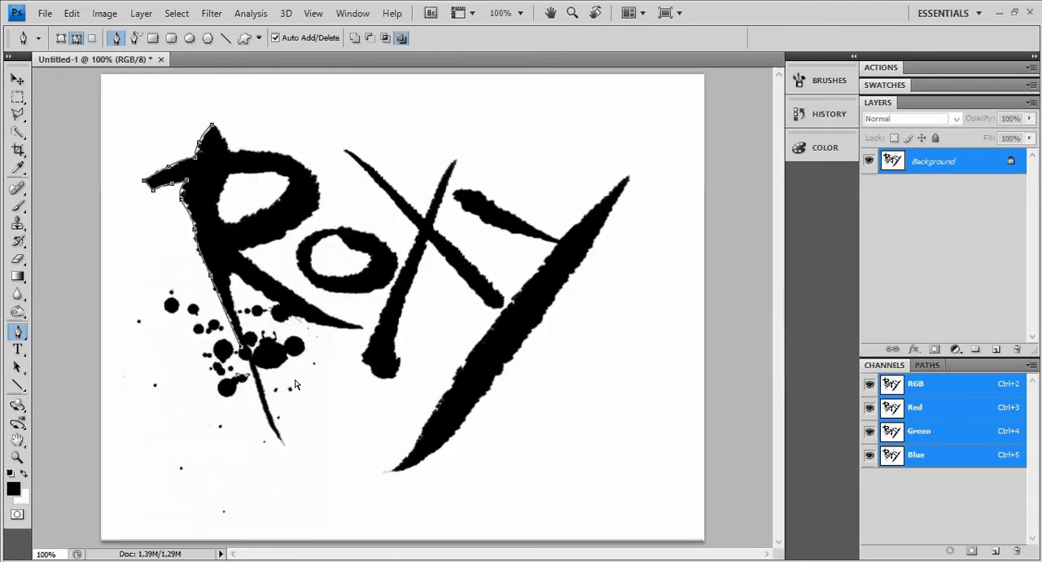
{"action": "key", "text": "ctrl+minus"}
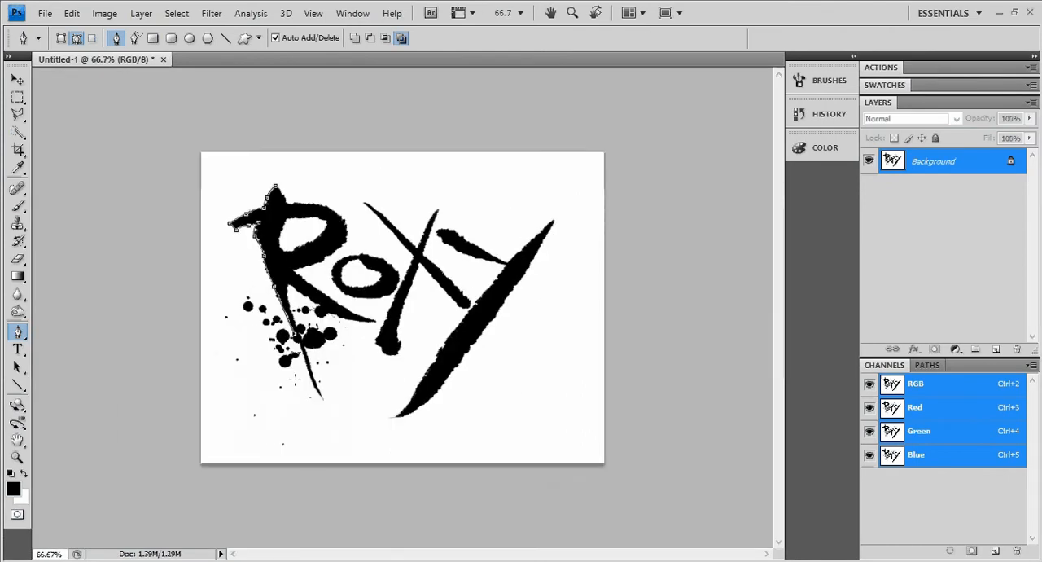
{"action": "right_click", "coordinate": [18, 336]}
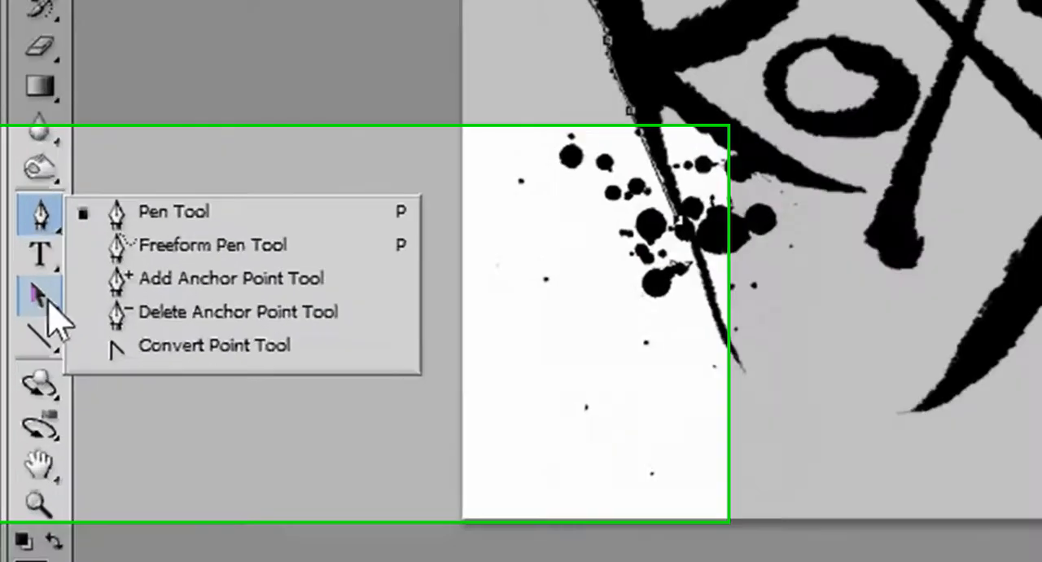
{"action": "right_click", "coordinate": [18, 367]}
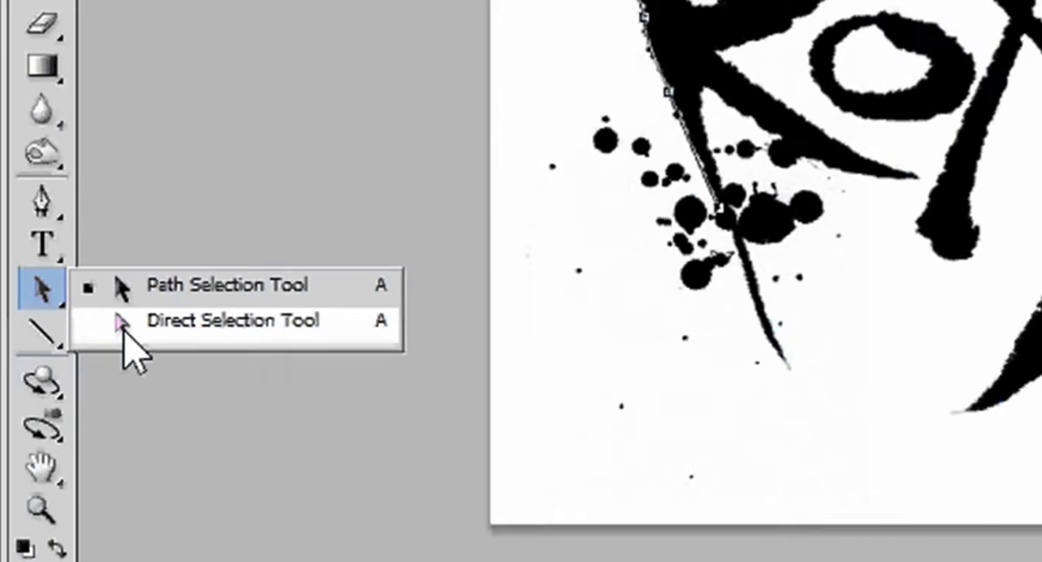
{"action": "left_click", "coordinate": [167, 303]}
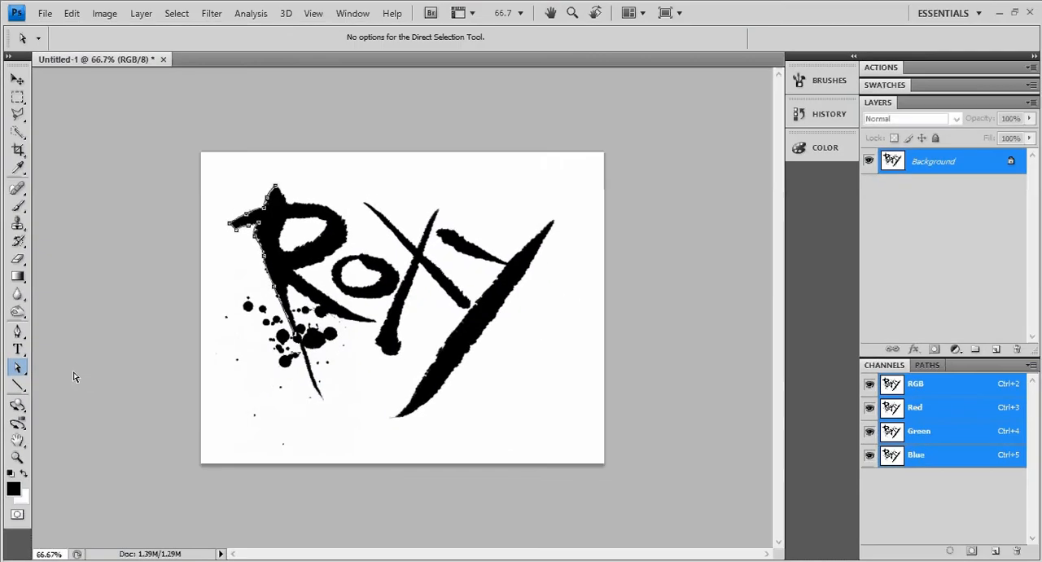
{"action": "left_click_drag", "start_coordinate": [204, 163], "coordinate": [389, 435]}
{"action": "key", "text": "Delete"}
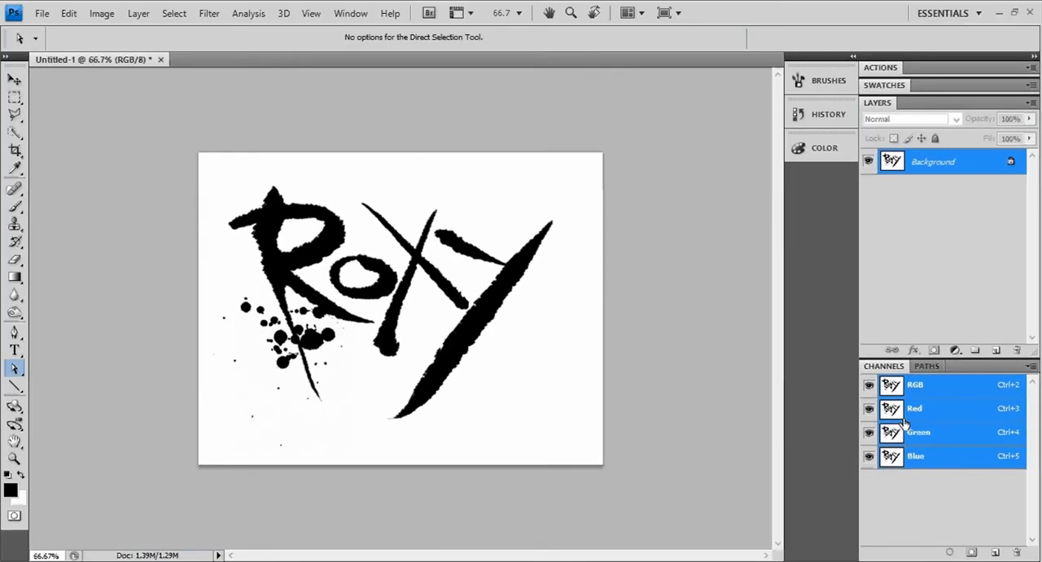
Select the entire canvas with the rectangular marquee and paste the copied artwork into a new alpha channel
{"action": "left_click", "coordinate": [15, 97]}
{"action": "left_click_drag", "start_coordinate": [167, 139], "coordinate": [647, 482]}
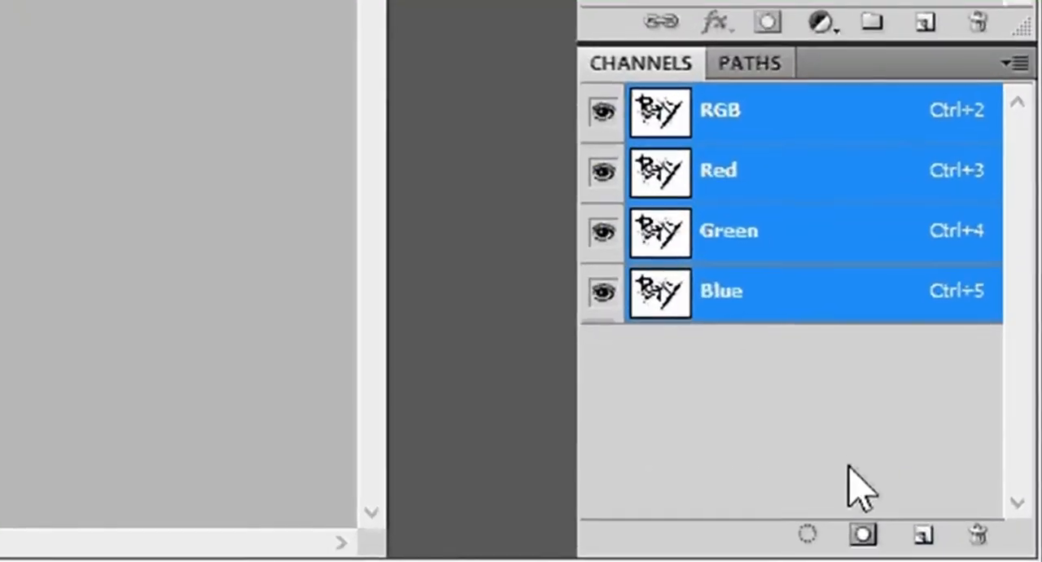
{"action": "left_click", "coordinate": [923, 535]}
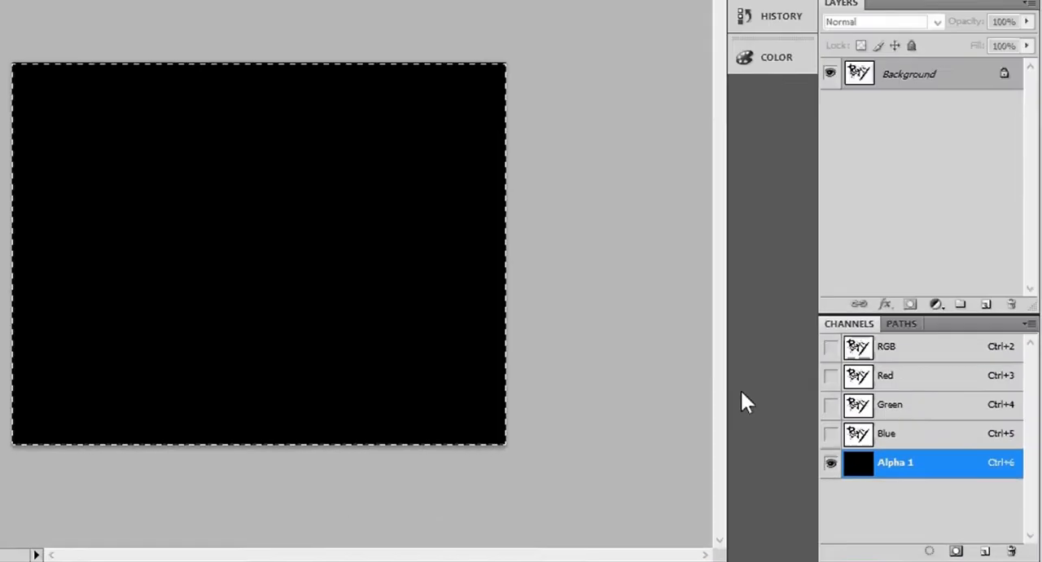
{"action": "key", "text": "ctrl+v"}
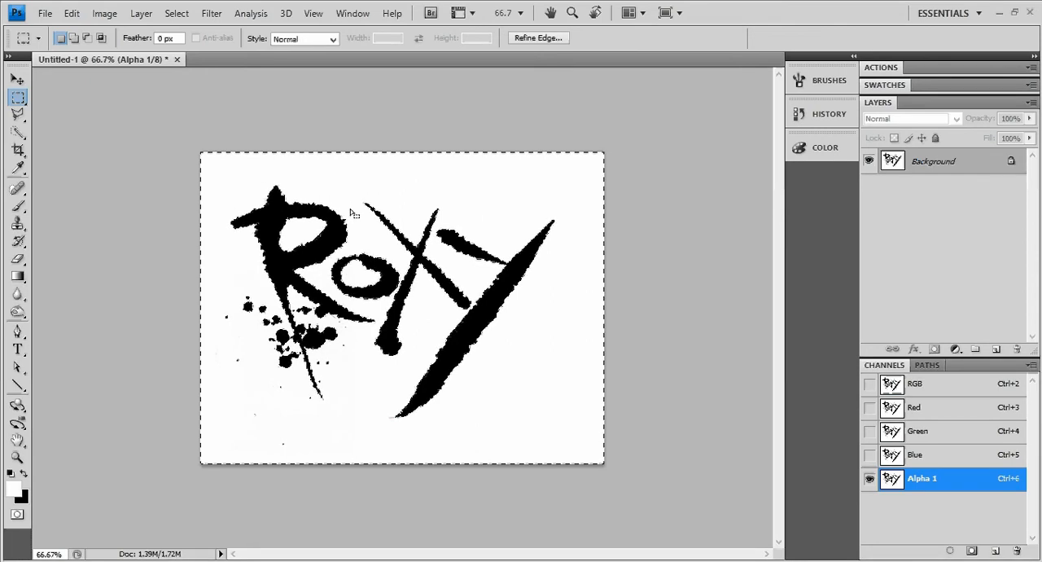
Add a new empty layer above the Background and hide the Background layer
{"action": "left_click", "coordinate": [995, 351]}
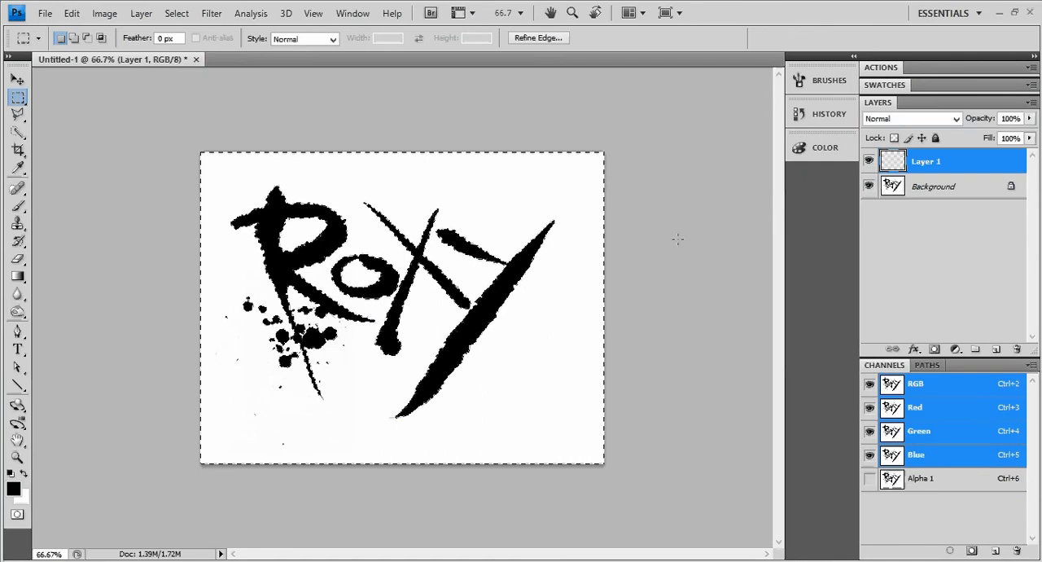
{"action": "left_click", "coordinate": [868, 186]}
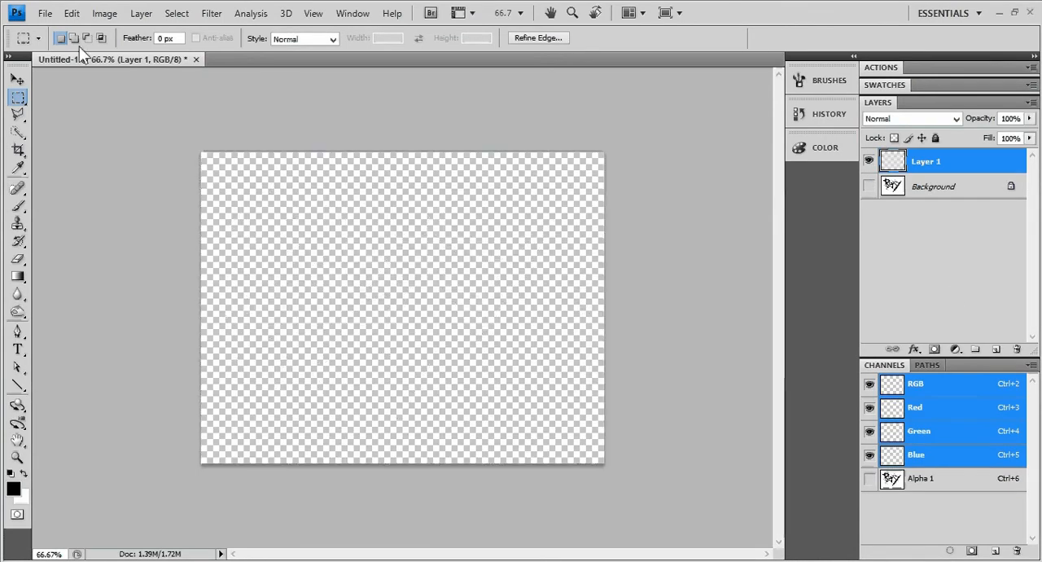
Try filling the selection on the new layer with black in Normal mode at 100% opacity, and clear that fill
{"action": "left_click", "coordinate": [71, 13]}
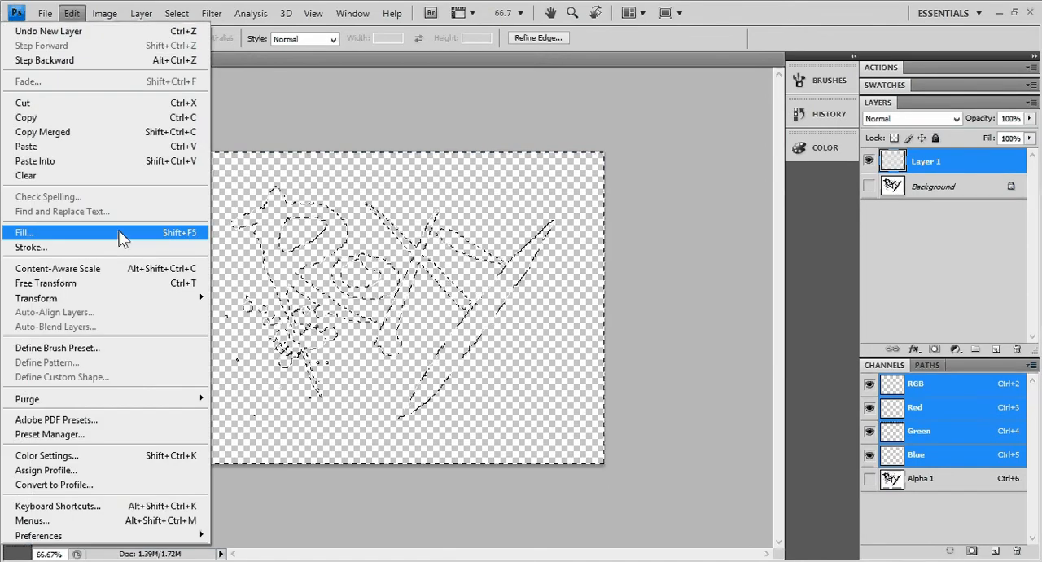
{"action": "left_click", "coordinate": [119, 232]}
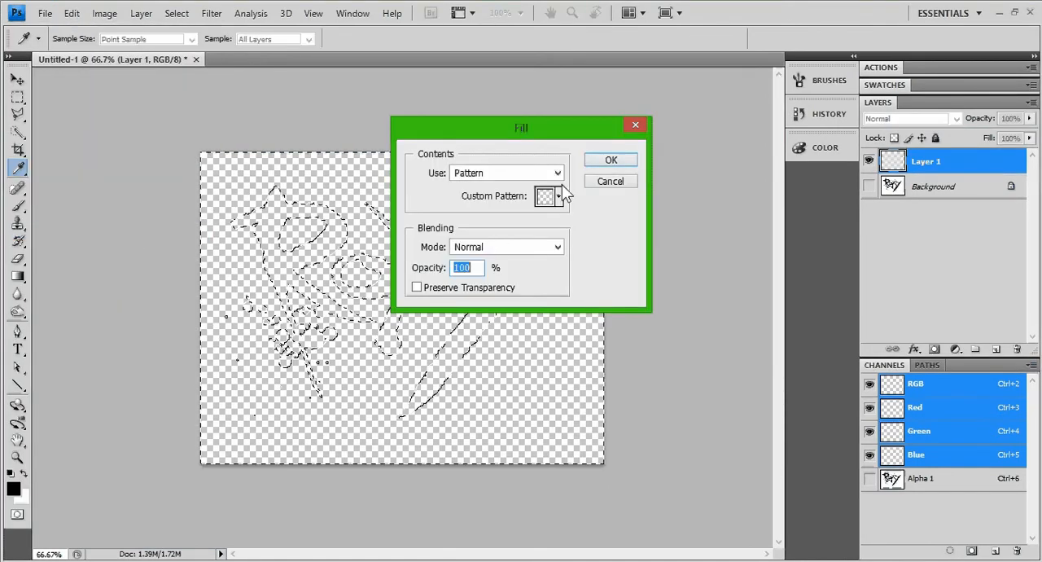
{"action": "left_click", "coordinate": [557, 174]}
{"action": "left_click", "coordinate": [519, 265]}
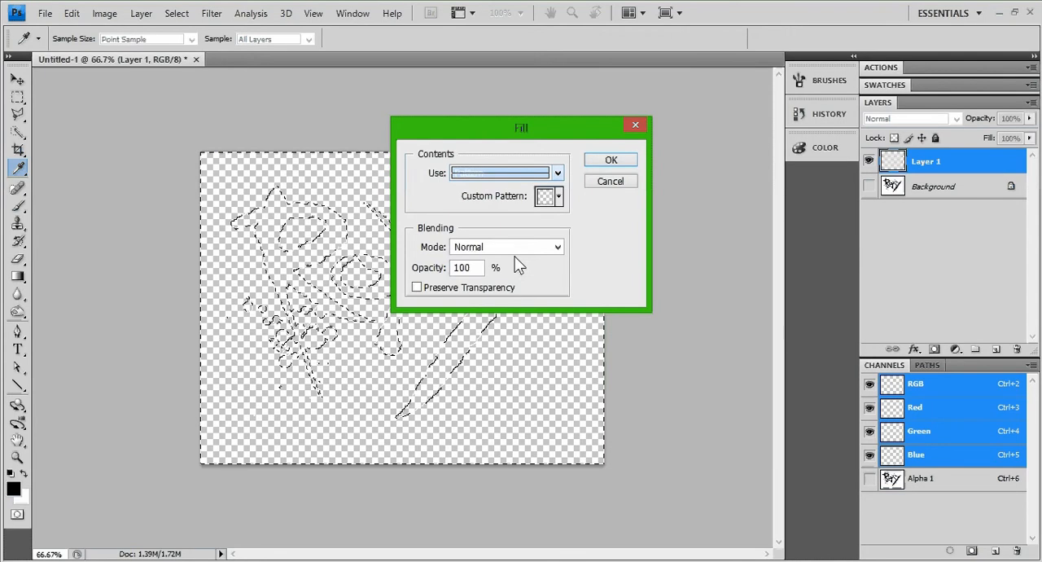
{"action": "left_click", "coordinate": [557, 172]}
{"action": "left_click", "coordinate": [499, 274]}
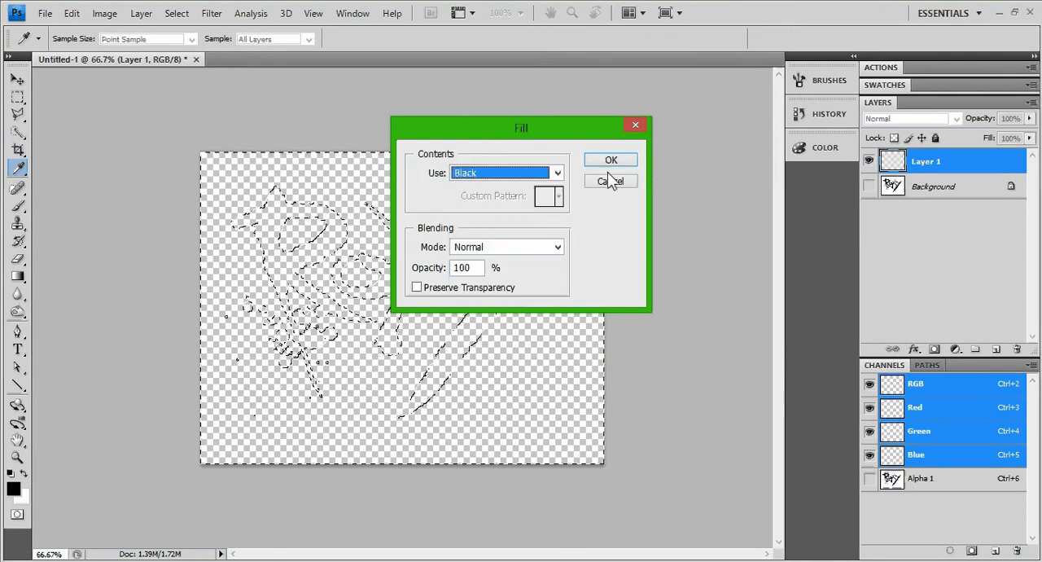
{"action": "left_click", "coordinate": [611, 161]}
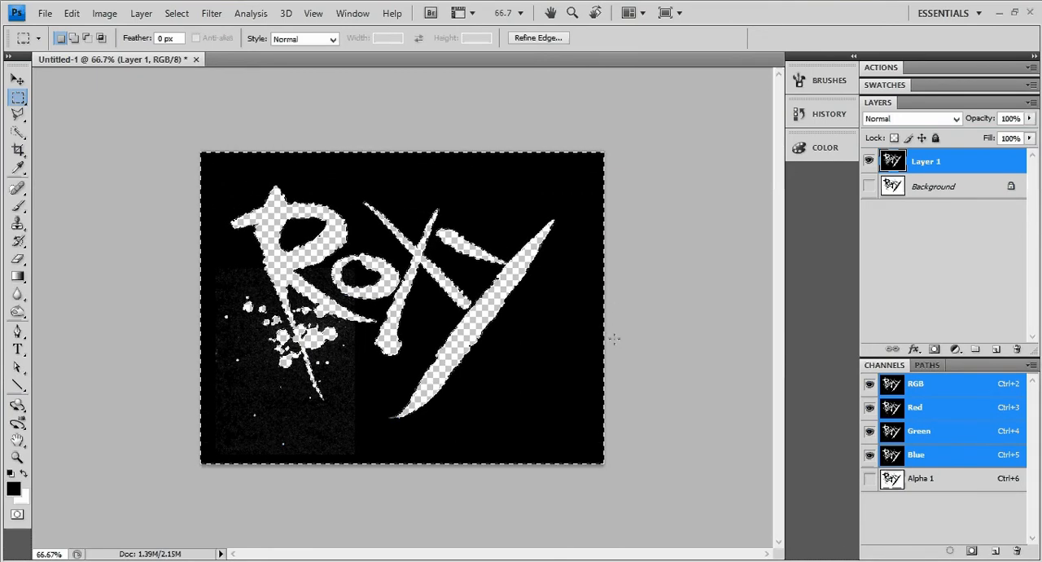
{"action": "key", "text": "Delete"}
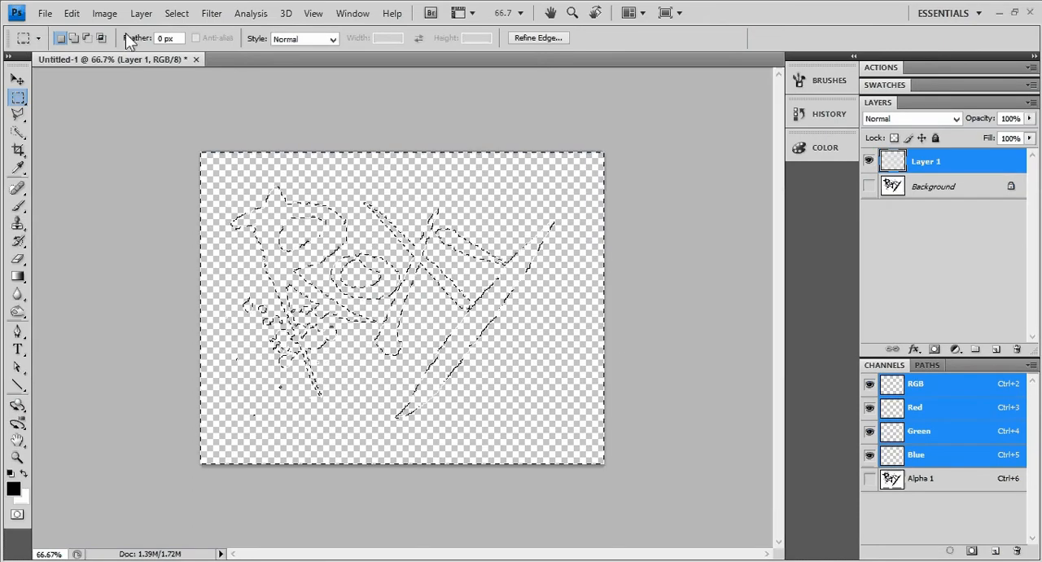
Invert the selection so that it covers the lettering and splatter instead of the surrounding area
{"action": "left_click", "coordinate": [73, 15]}
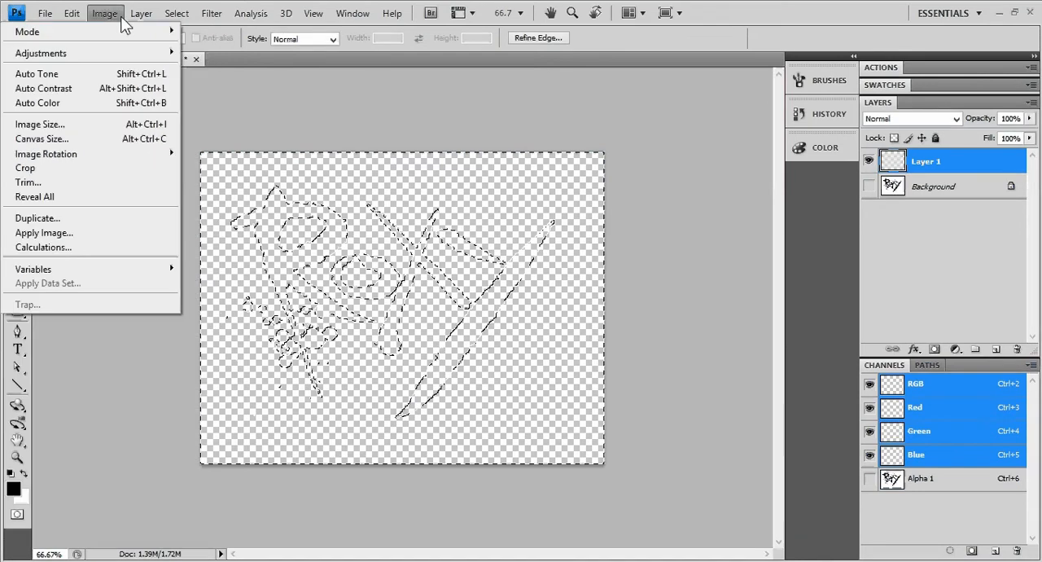
{"action": "mouse_move", "coordinate": [182, 18]}
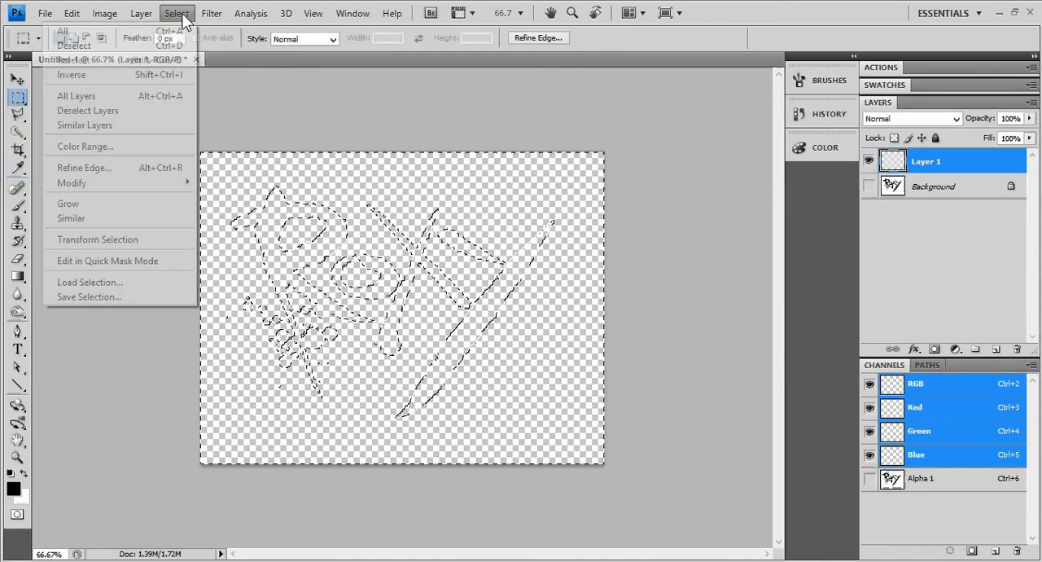
{"action": "left_click", "coordinate": [167, 75]}
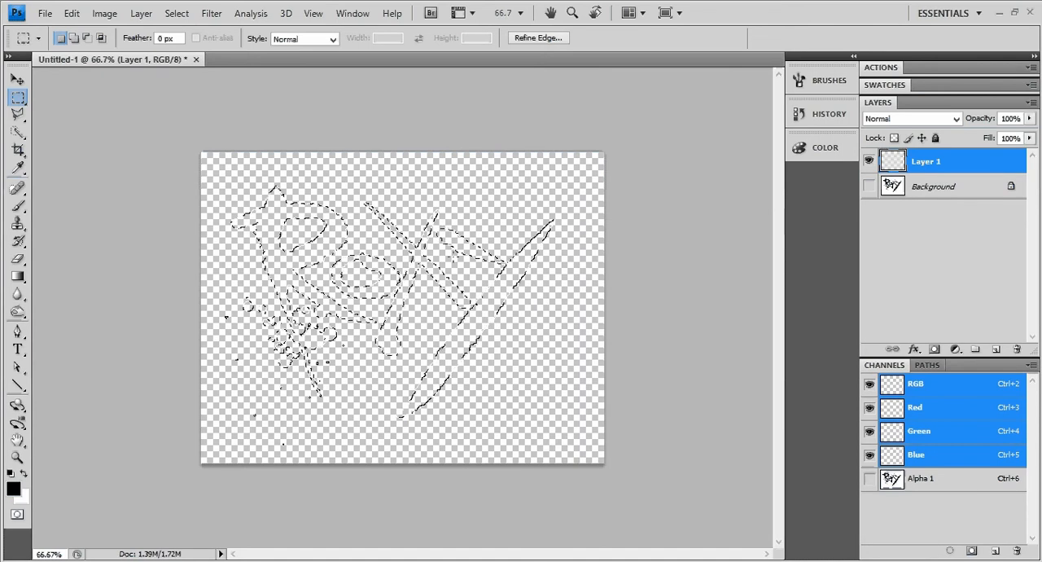
Try filling the lettering selection on Layer 1 with black at 100% opacity, and clear the filled lettering from the layer
{"action": "left_click", "coordinate": [71, 14]}
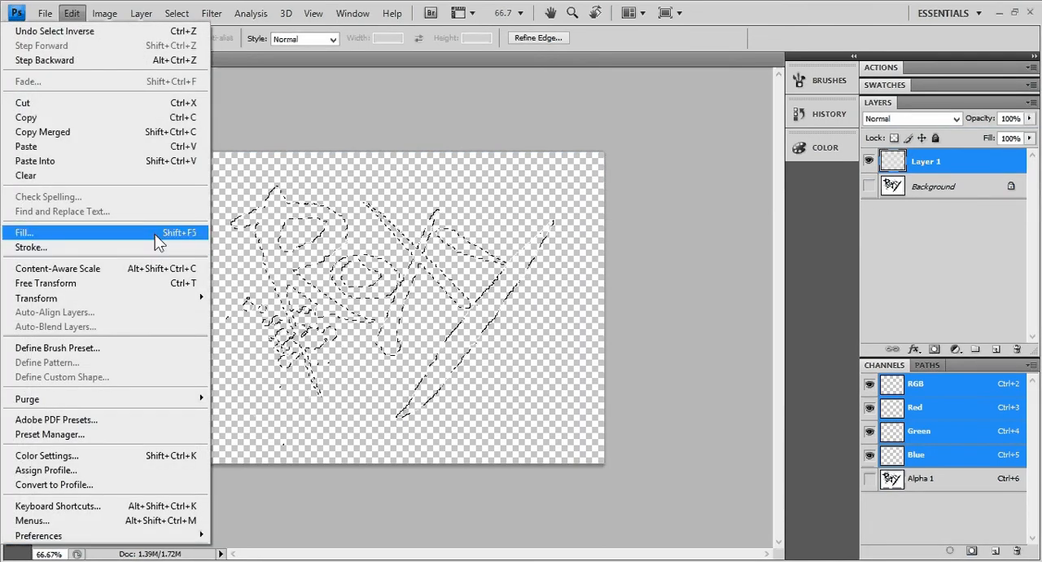
{"action": "left_click", "coordinate": [156, 235]}
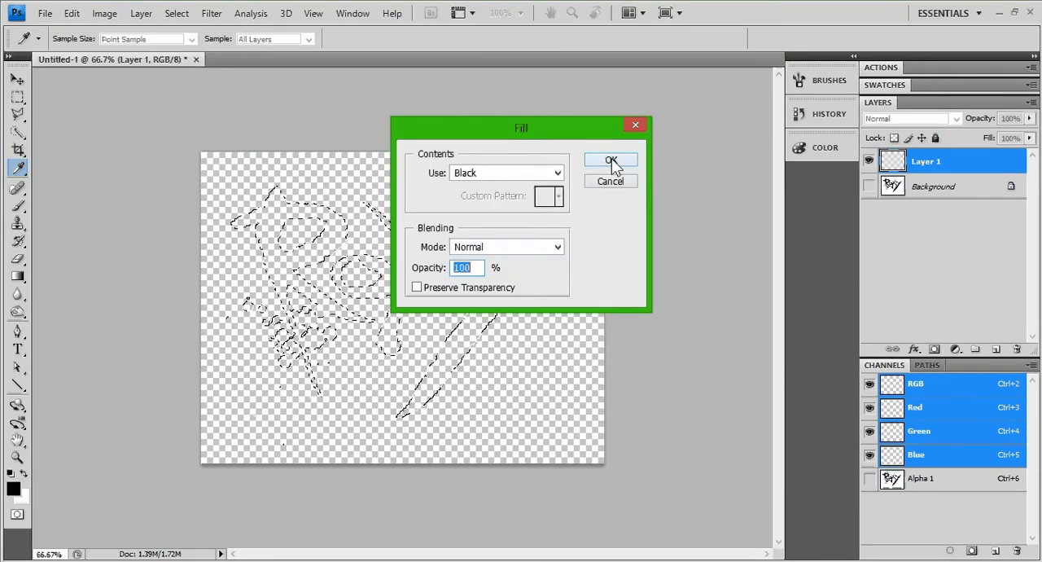
{"action": "left_click", "coordinate": [611, 162]}
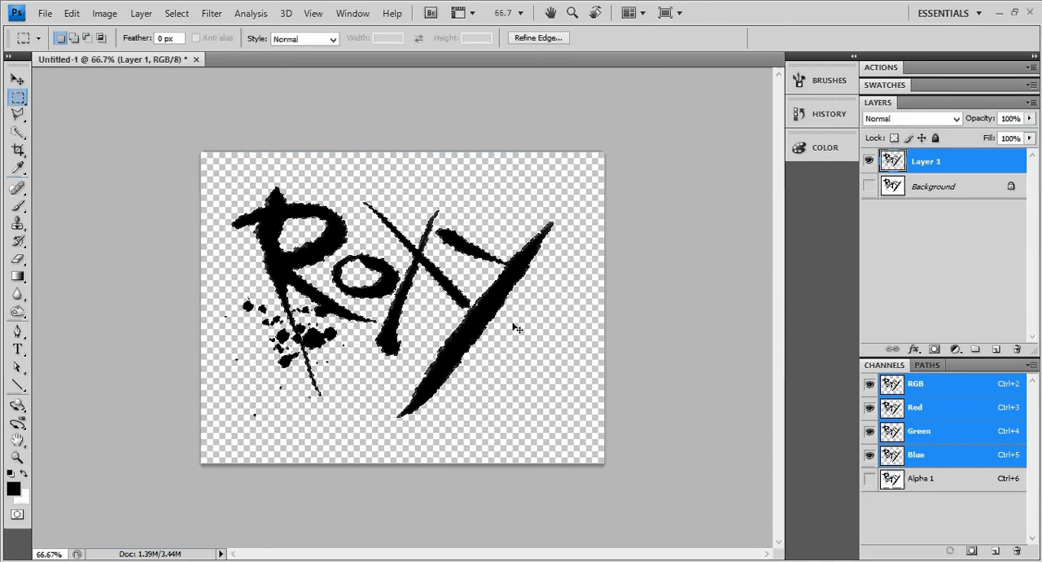
{"action": "key", "text": "ctrl+plus"}
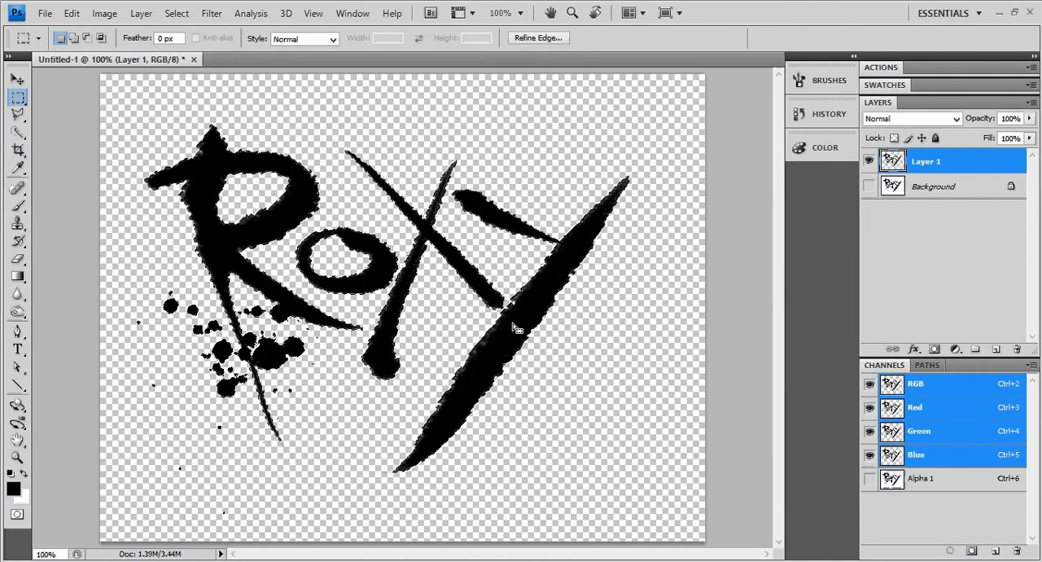
{"action": "key", "text": "Delete"}
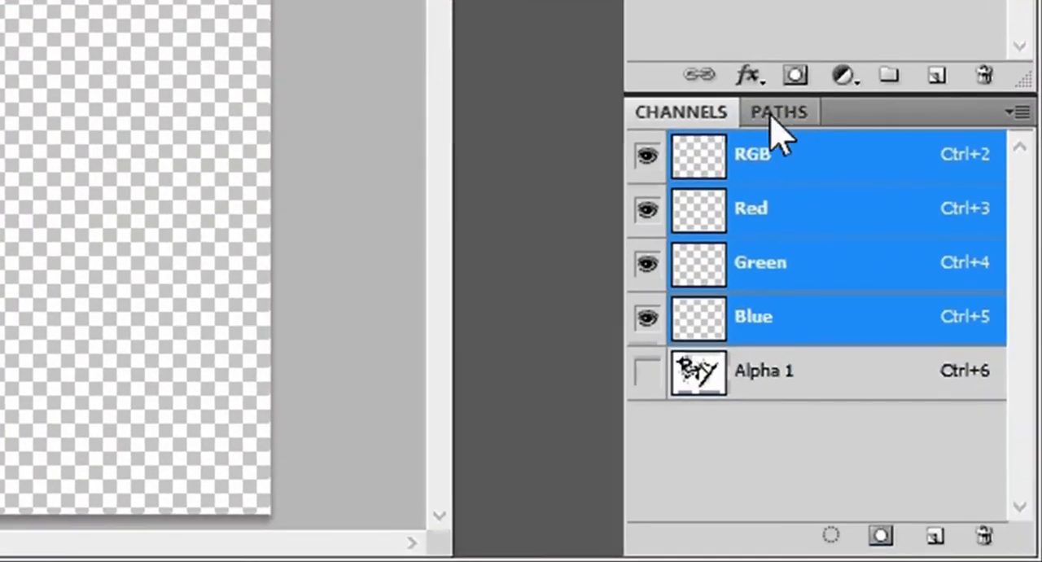
Try making a work path from the selection with a tolerance of 2.0 pixels, inspect its outline, and revert it to a selection
{"action": "left_click", "coordinate": [775, 114]}
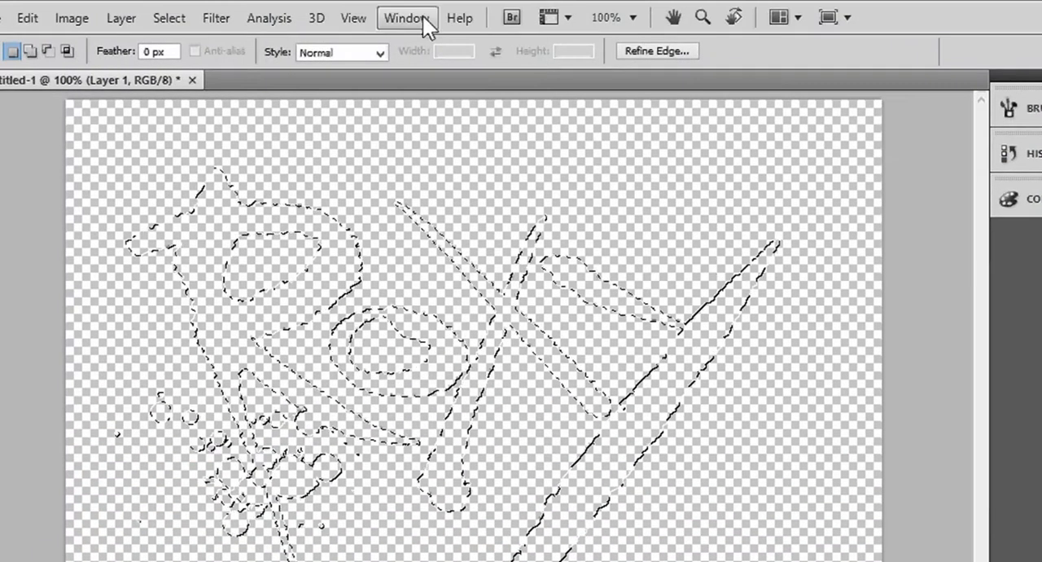
{"action": "left_click", "coordinate": [422, 16]}
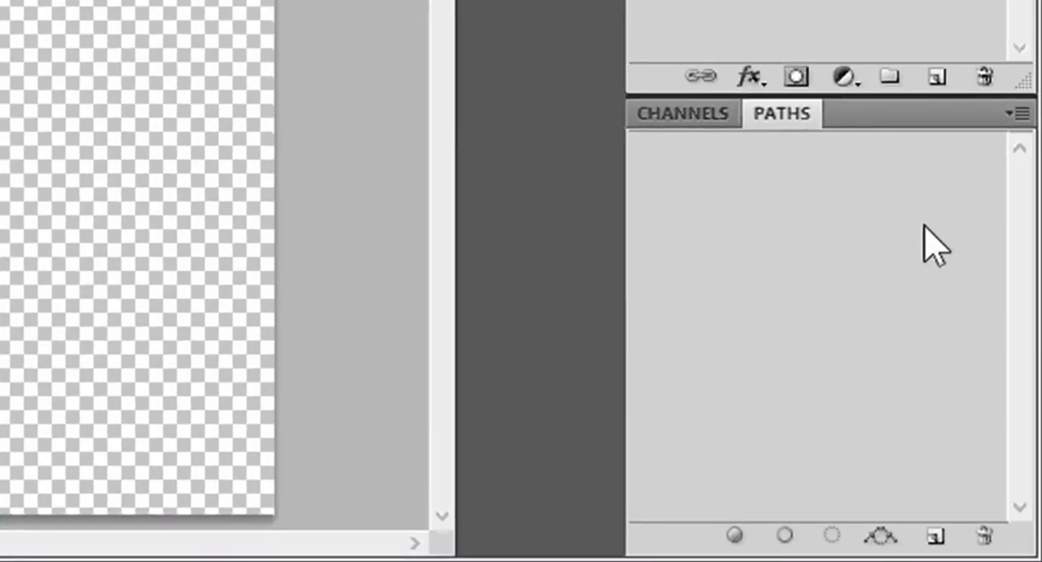
{"action": "left_click", "coordinate": [1016, 116]}
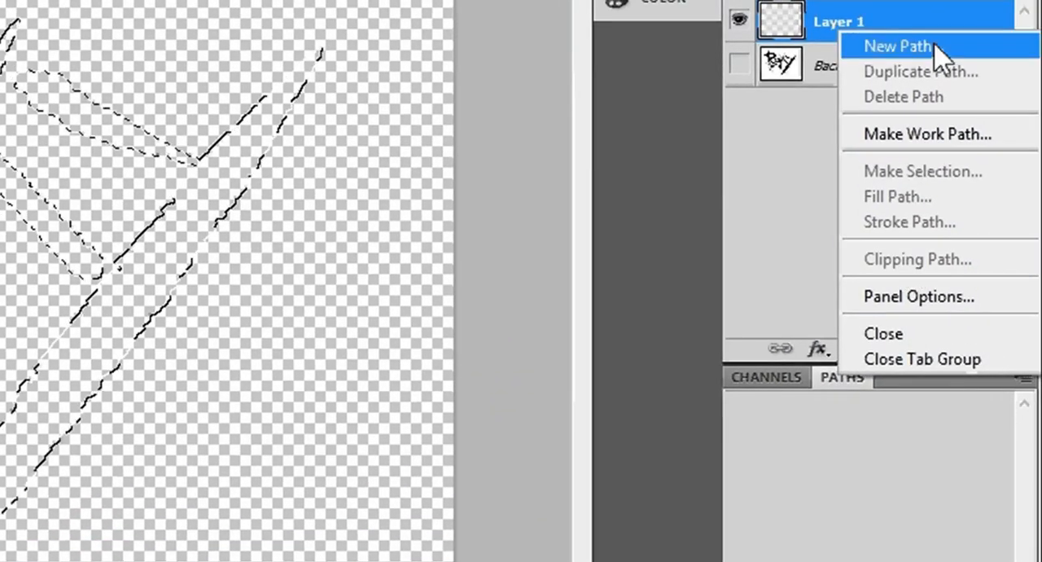
{"action": "left_click", "coordinate": [910, 137]}
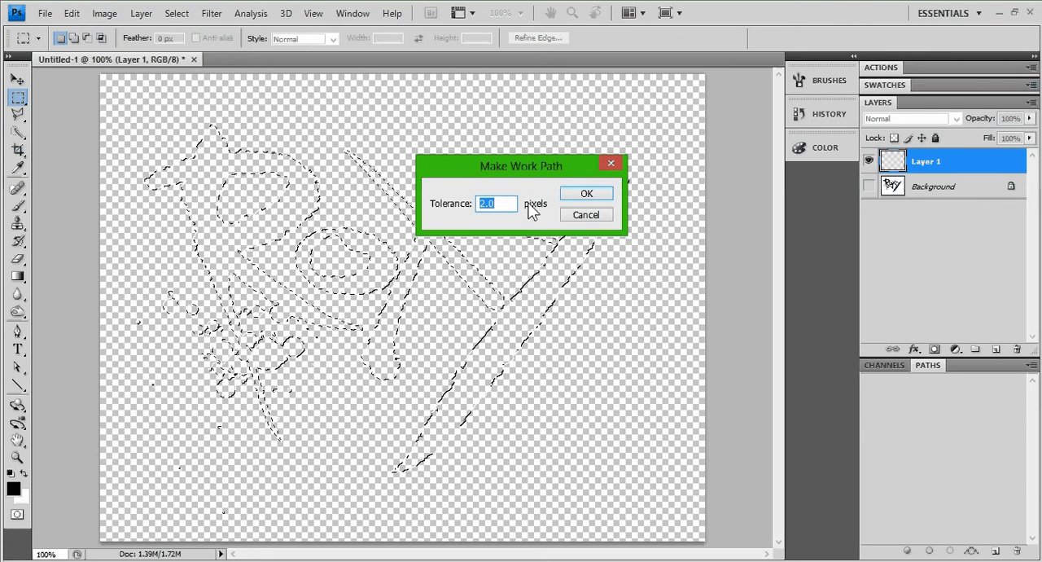
{"action": "left_click", "coordinate": [586, 195]}
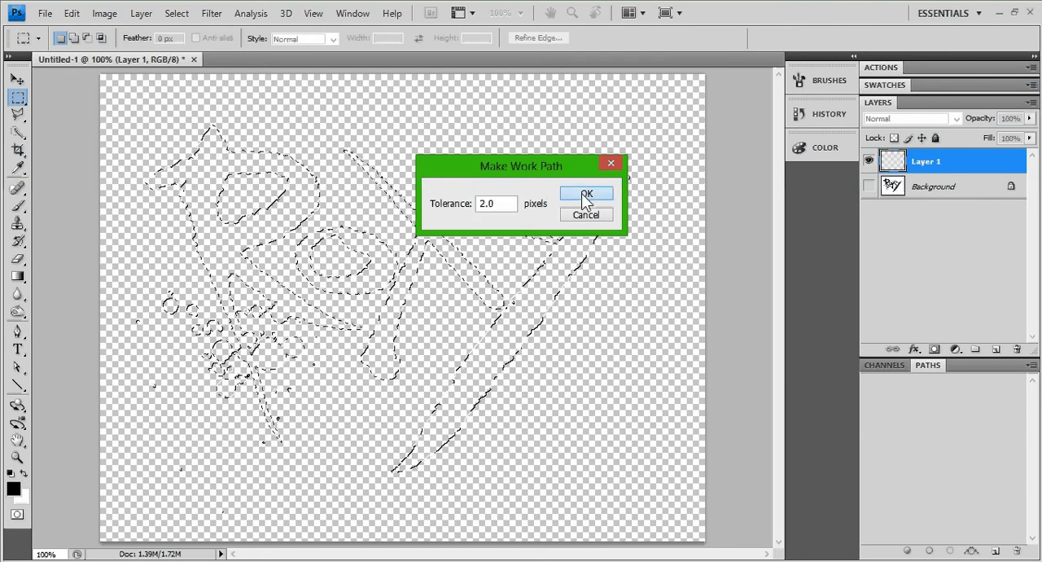
{"action": "left_click", "coordinate": [299, 261]}
{"action": "left_click_drag", "start_coordinate": [265, 257], "coordinate": [363, 236]}
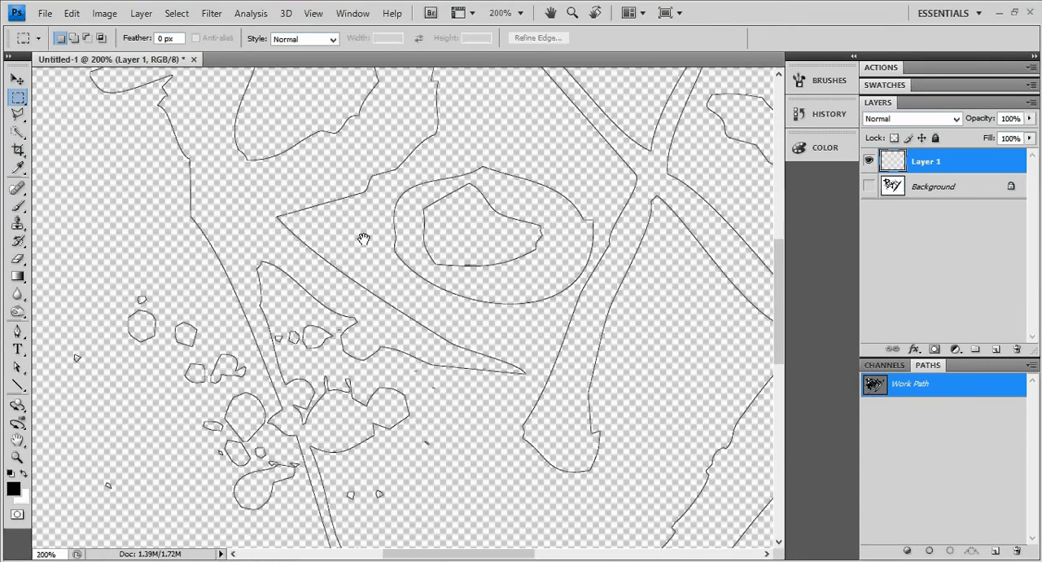
{"action": "left_click", "coordinate": [361, 241], "text": "alt"}
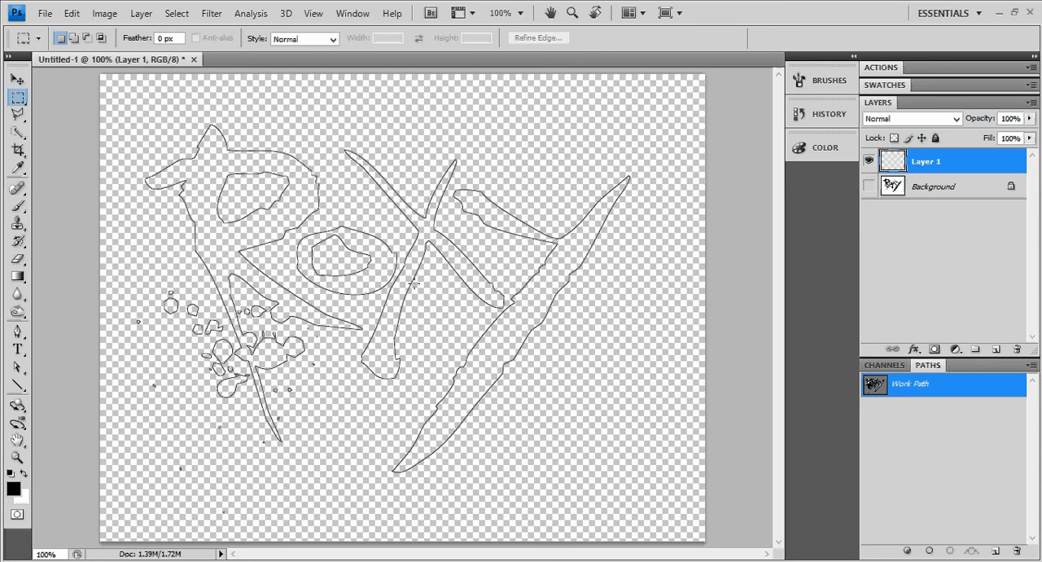
{"action": "key", "text": "ctrl+Return"}
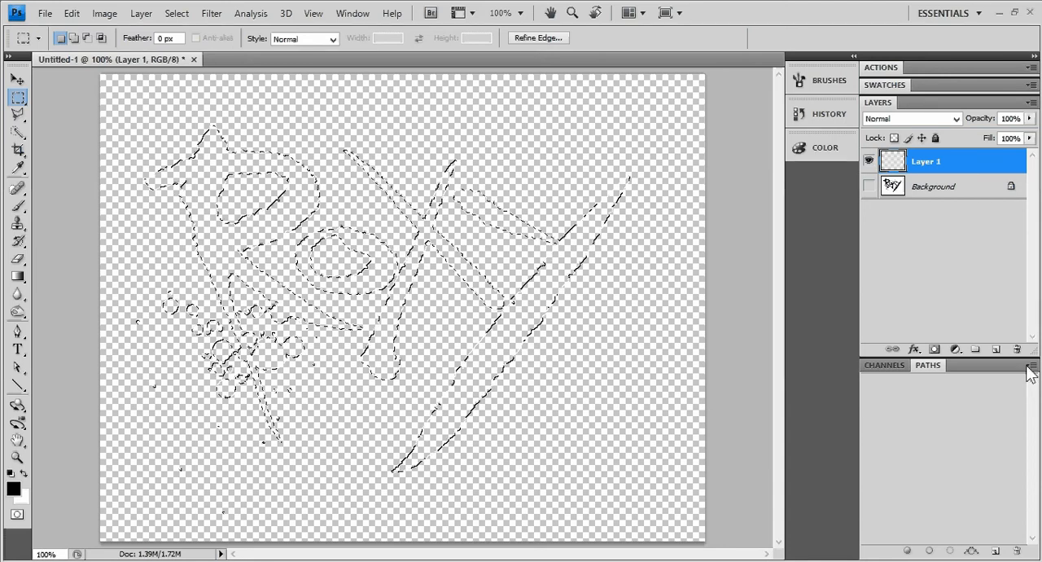
Try making a work path from the selection with a tolerance of 5 pixels, and undo it
{"action": "left_click", "coordinate": [1031, 367]}
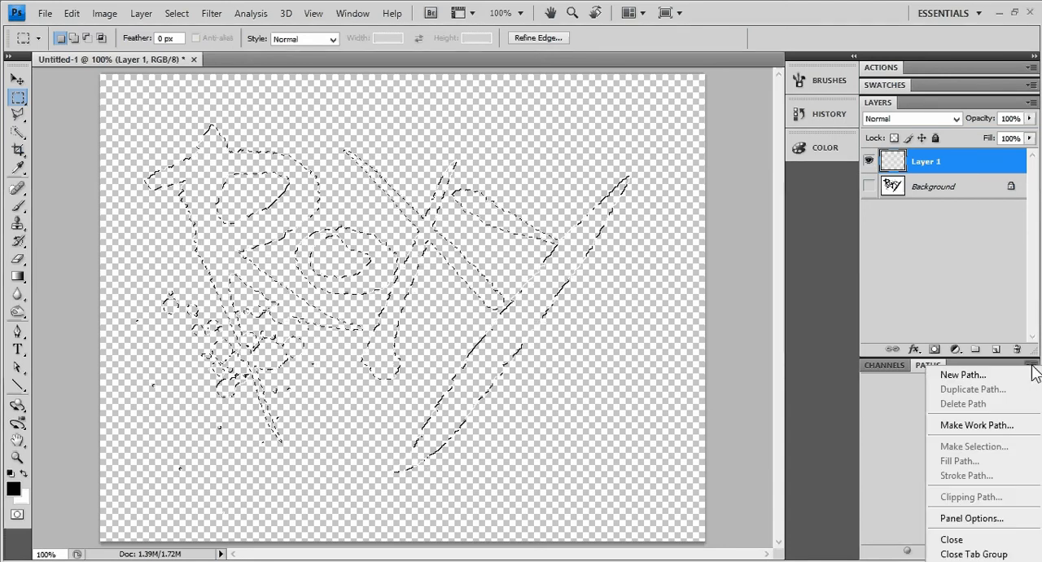
{"action": "left_click", "coordinate": [983, 425]}
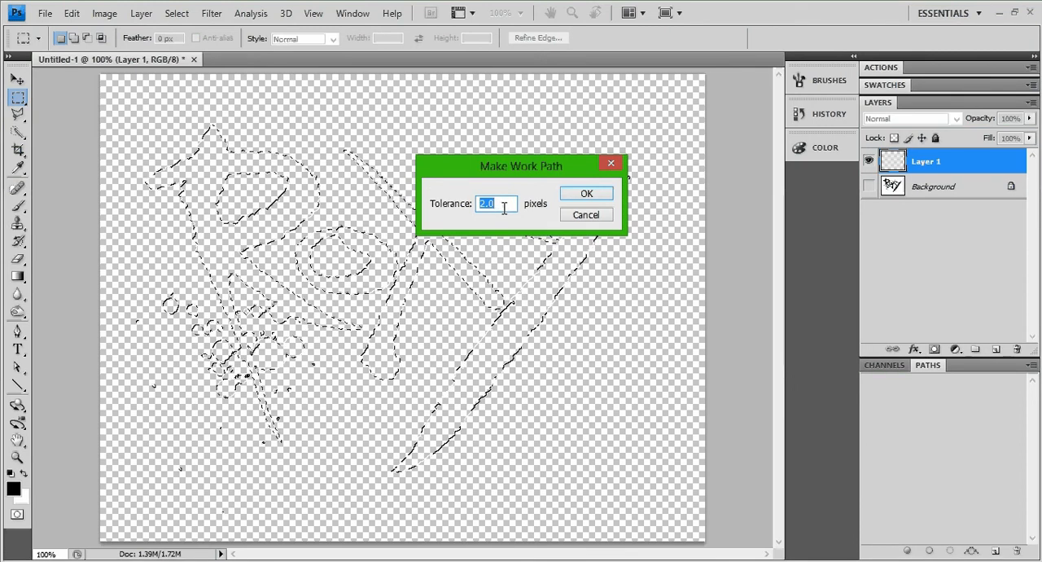
{"action": "type", "text": "5"}
{"action": "left_click", "coordinate": [589, 198]}
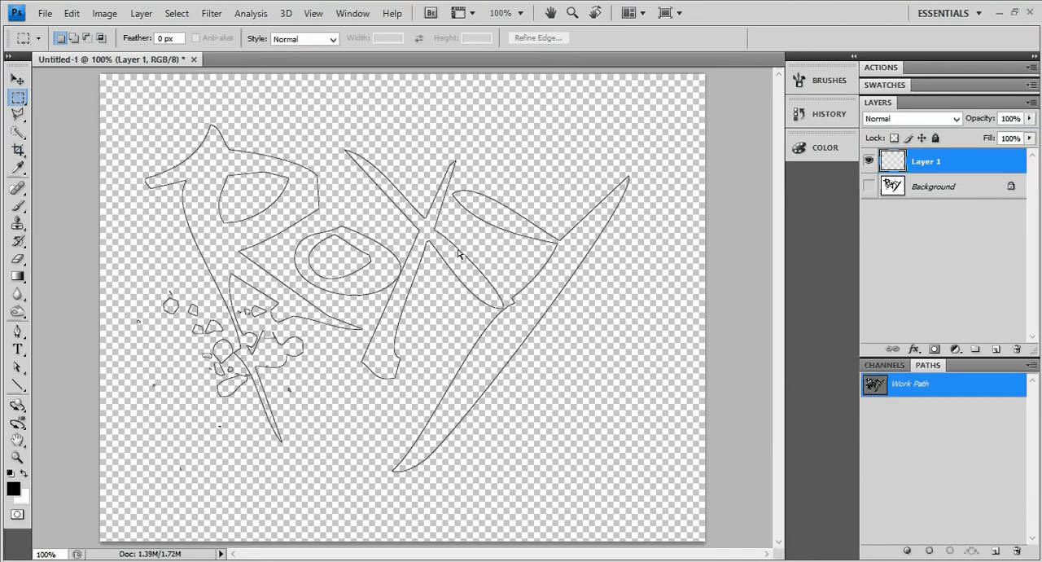
{"action": "key", "text": "ctrl+z"}
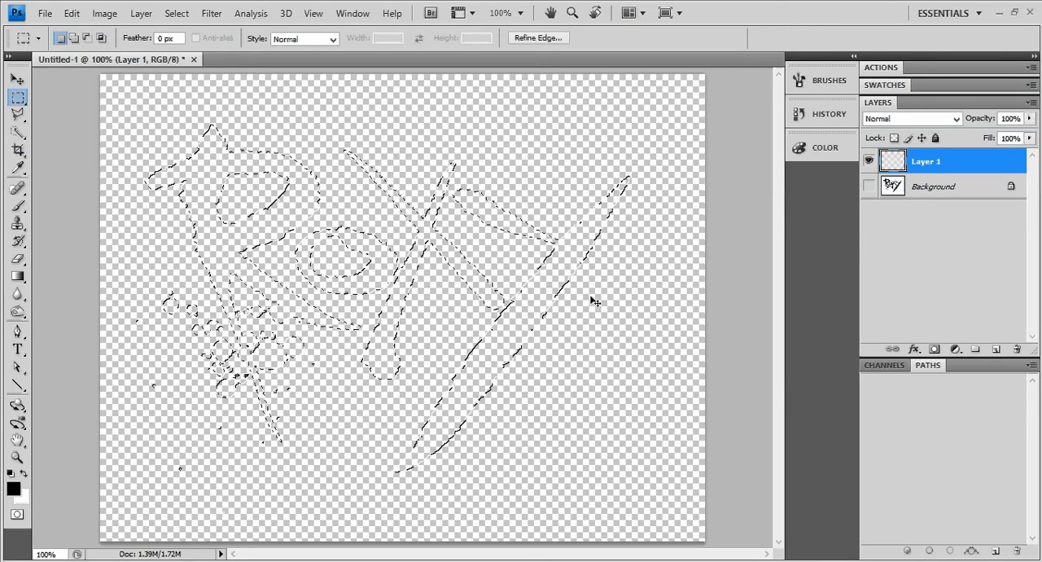
Make a work path from the lettering selection with a tolerance of 1 pixel
{"action": "left_click", "coordinate": [1030, 365]}
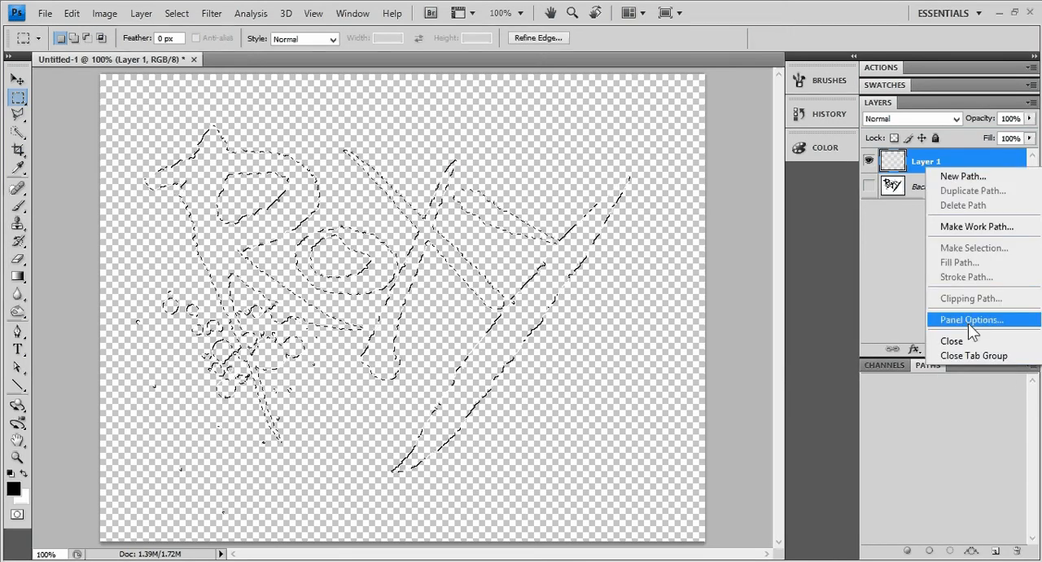
{"action": "left_click", "coordinate": [993, 228]}
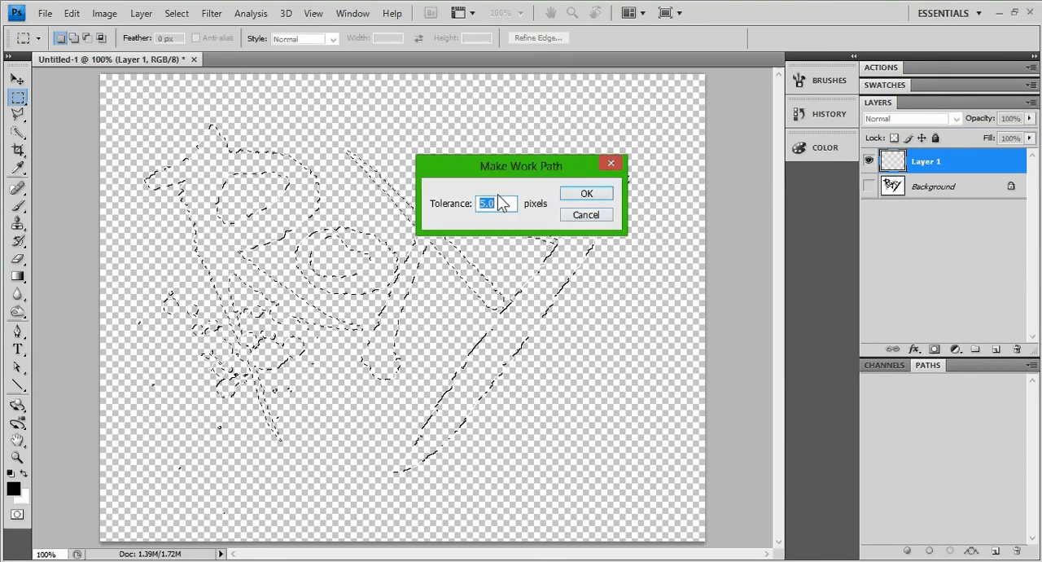
{"action": "type", "text": "1"}
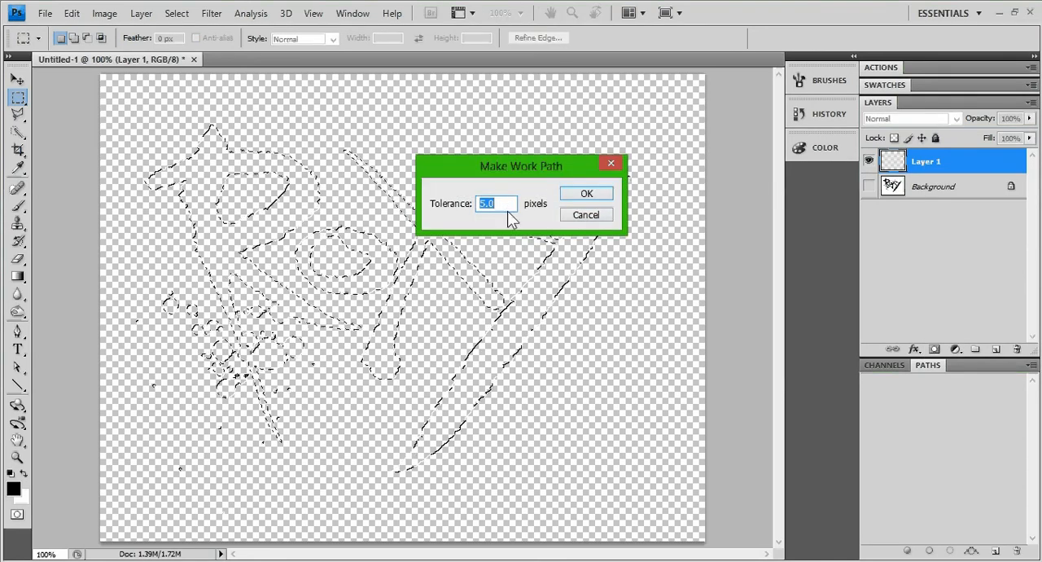
{"action": "left_click", "coordinate": [590, 195]}
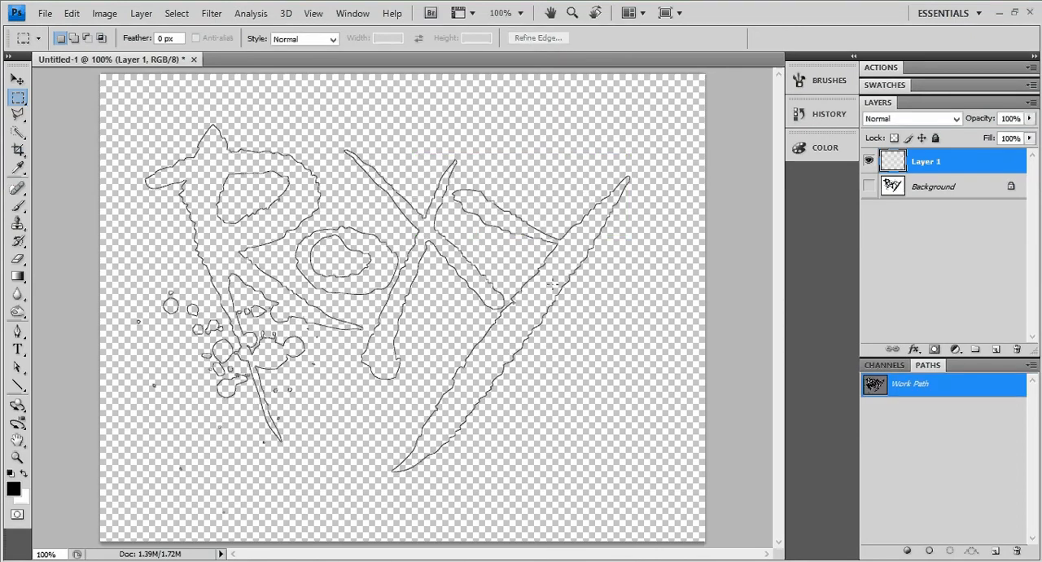
Examine how closely the work path follows the lettering and splatter, showing the Background layer for comparison and hiding it again
{"action": "left_click", "coordinate": [285, 270], "text": "ctrl"}
{"action": "left_click_drag", "start_coordinate": [242, 243], "coordinate": [377, 263]}
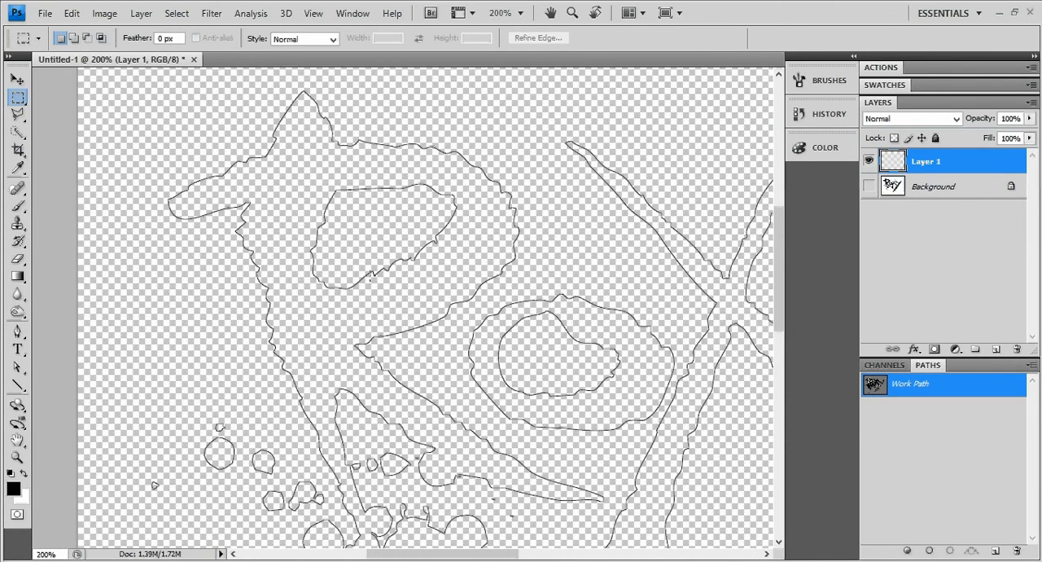
{"action": "left_click", "coordinate": [870, 187]}
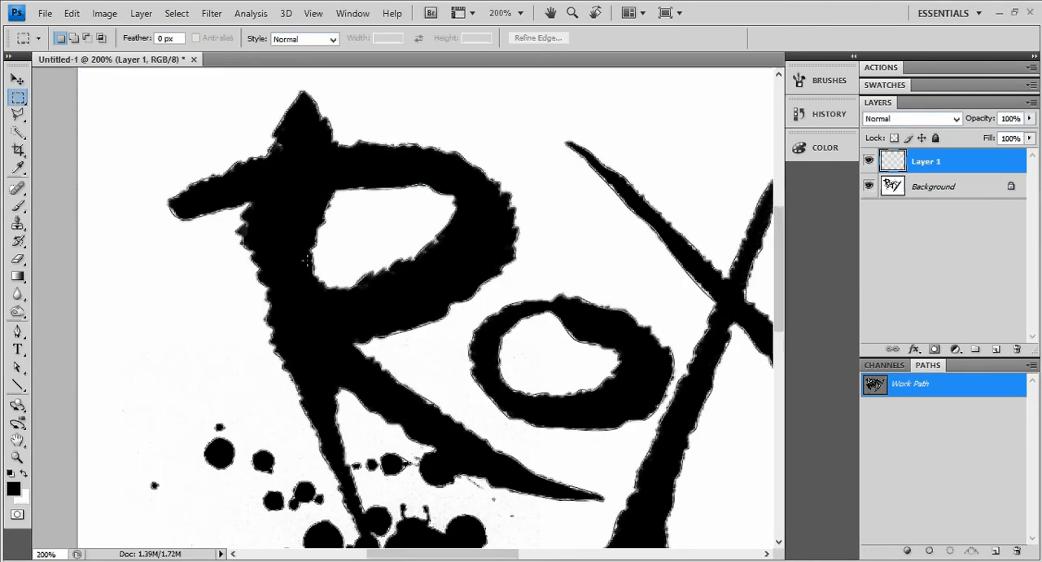
{"action": "scroll", "coordinate": [254, 267], "scroll_direction": "up", "scroll_amount": 3}
{"action": "left_click_drag", "start_coordinate": [275, 269], "coordinate": [347, 264]}
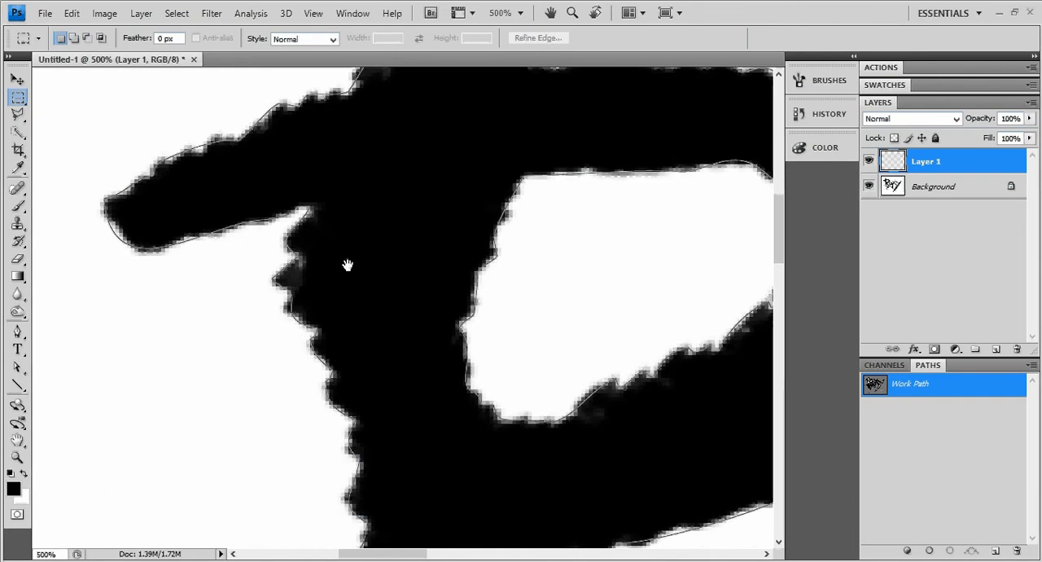
{"action": "left_click_drag", "start_coordinate": [376, 128], "coordinate": [359, 173]}
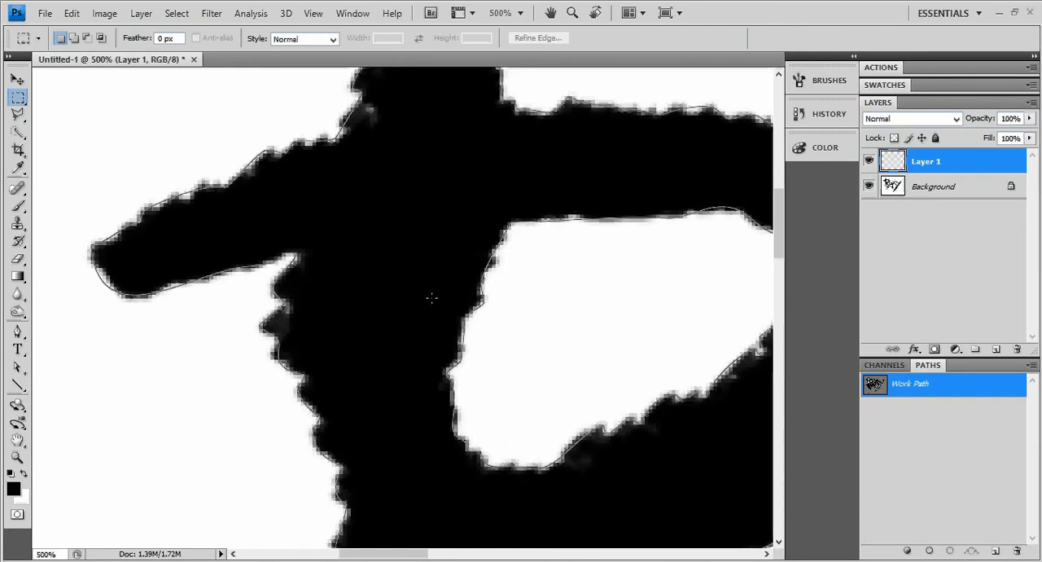
{"action": "left_click_drag", "start_coordinate": [326, 324], "coordinate": [180, 153]}
{"action": "left_click_drag", "start_coordinate": [338, 531], "coordinate": [383, 317]}
{"action": "left_click", "coordinate": [383, 317], "text": "alt"}
{"action": "left_click", "coordinate": [389, 325], "text": "alt"}
{"action": "left_click", "coordinate": [392, 328], "text": "alt"}
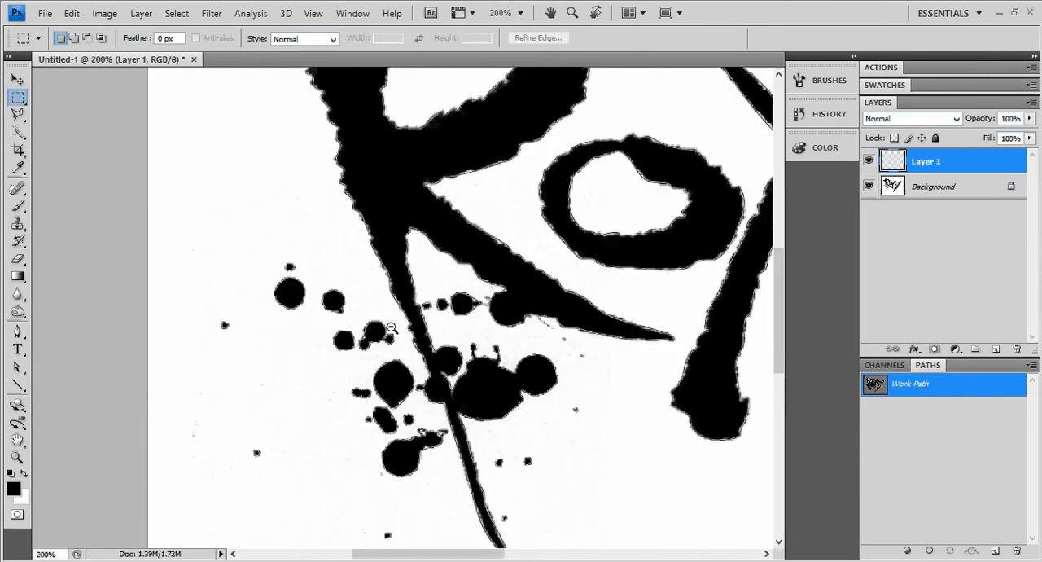
{"action": "left_click", "coordinate": [391, 327], "text": "alt"}
{"action": "left_click", "coordinate": [391, 327], "text": "alt"}
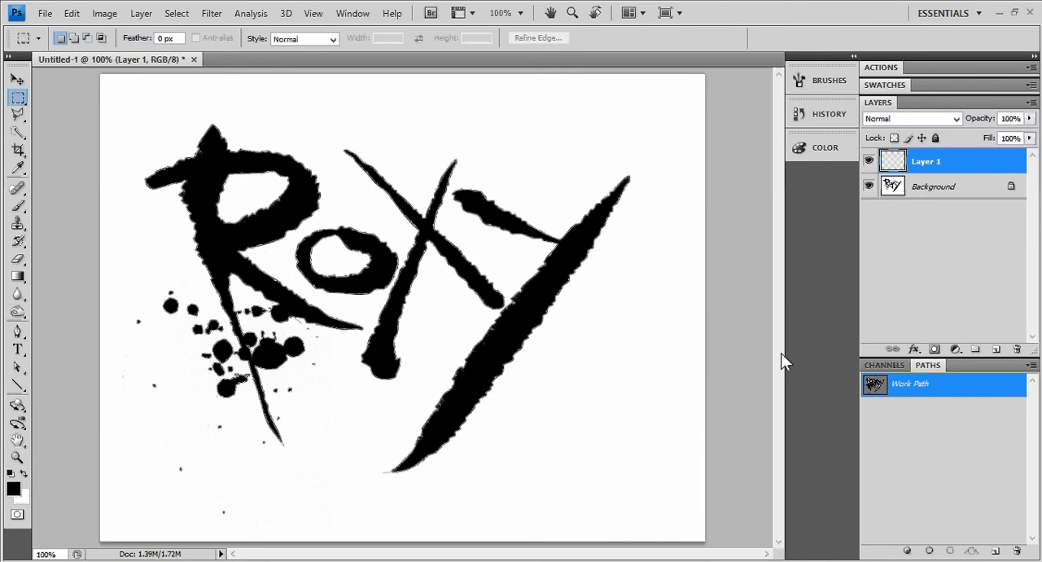
{"action": "left_click", "coordinate": [869, 186]}
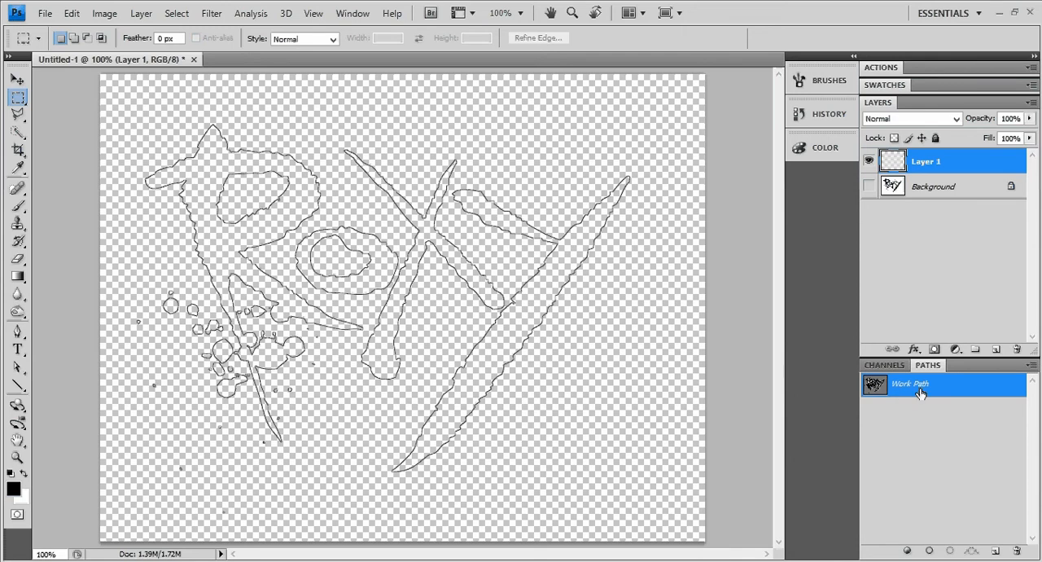
Save the work path under the name "logo"
{"action": "left_click", "coordinate": [1032, 367]}
{"action": "left_click", "coordinate": [1017, 377]}
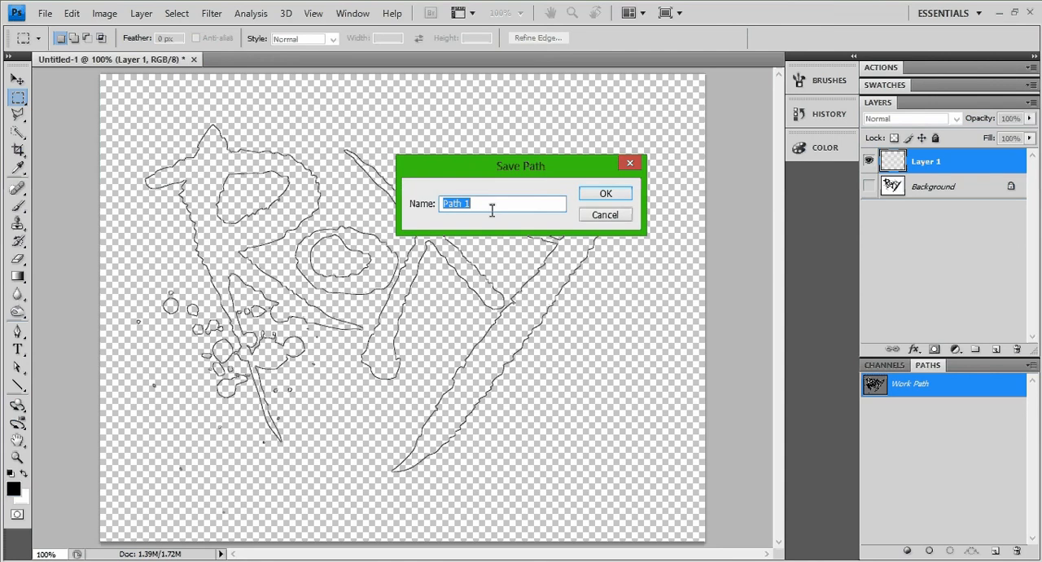
{"action": "type", "text": "logo"}
{"action": "key", "text": "Return"}
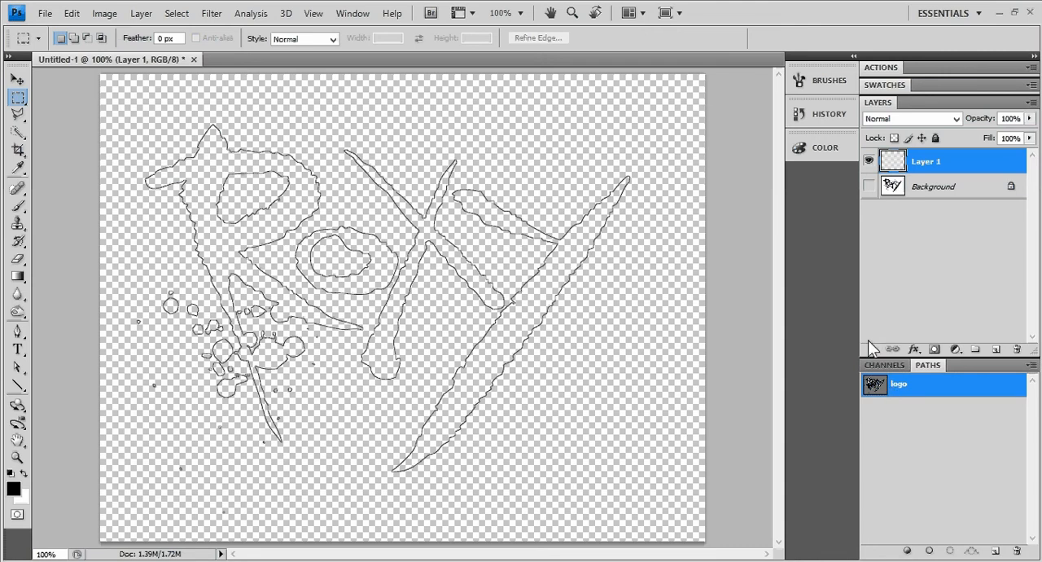
{"action": "left_click", "coordinate": [41, 17]}
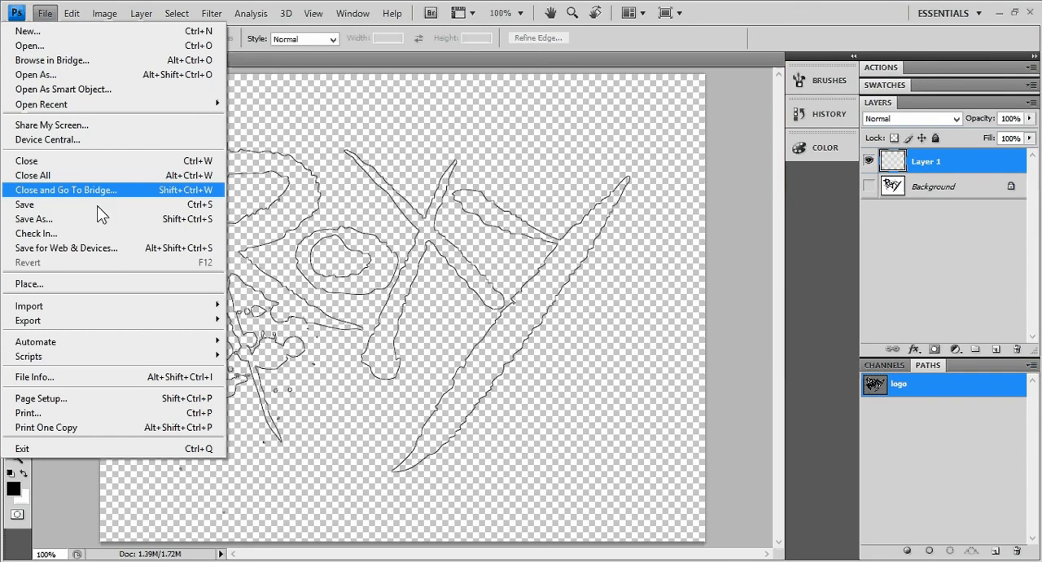
{"action": "mouse_move", "coordinate": [175, 326]}
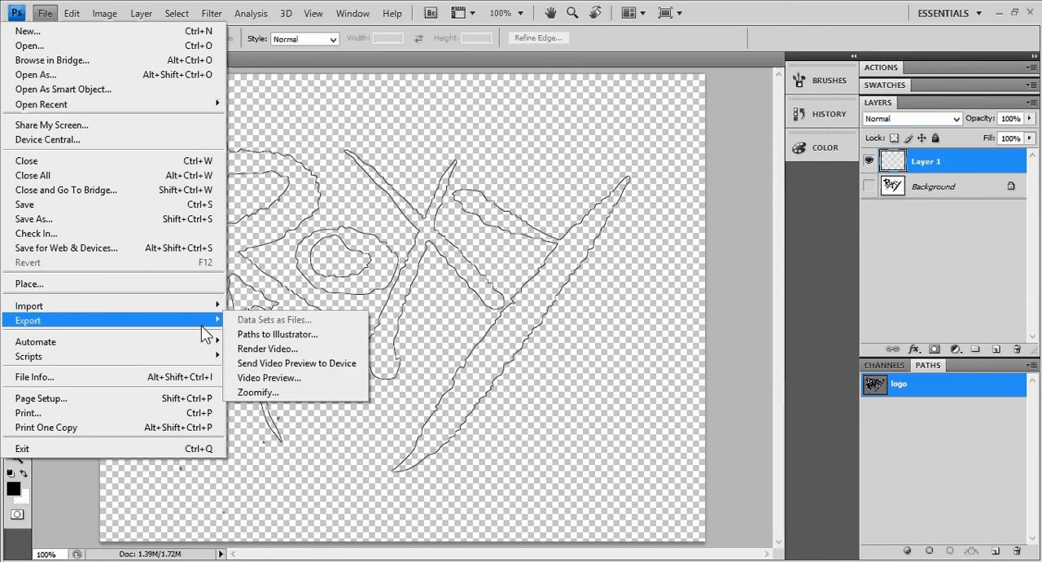
{"action": "left_click", "coordinate": [532, 63]}
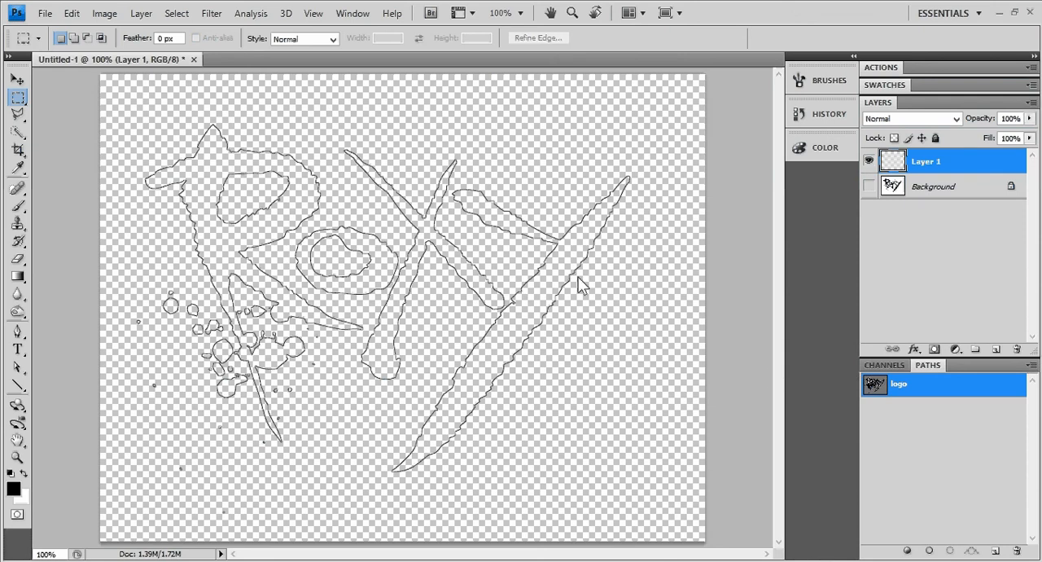
Select the four small stray splatter subpaths of the logo path beside and below the R's splatter
{"action": "left_click", "coordinate": [17, 333]}
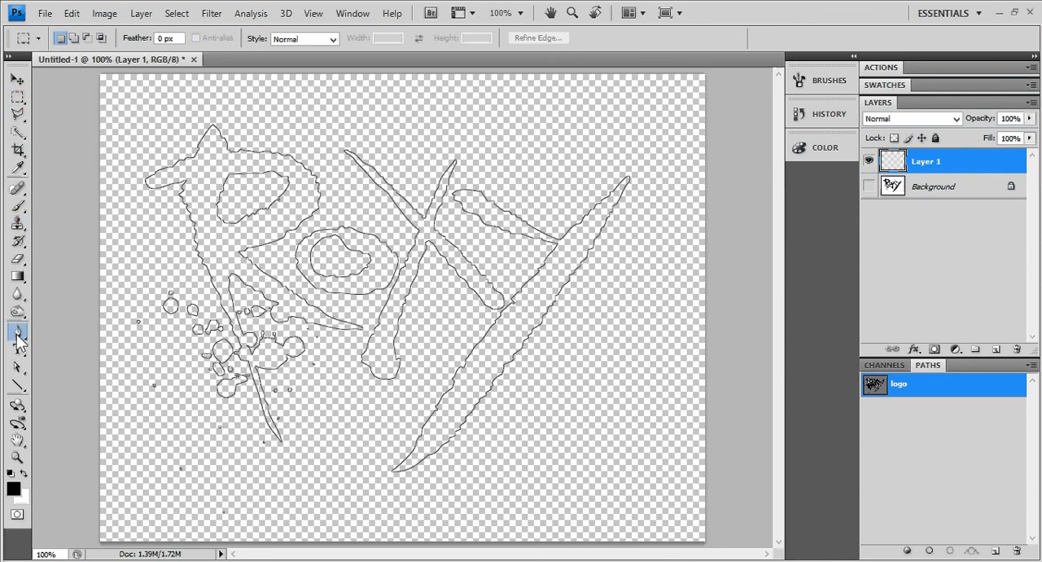
{"action": "left_click", "coordinate": [18, 335]}
{"action": "left_click", "coordinate": [49, 332]}
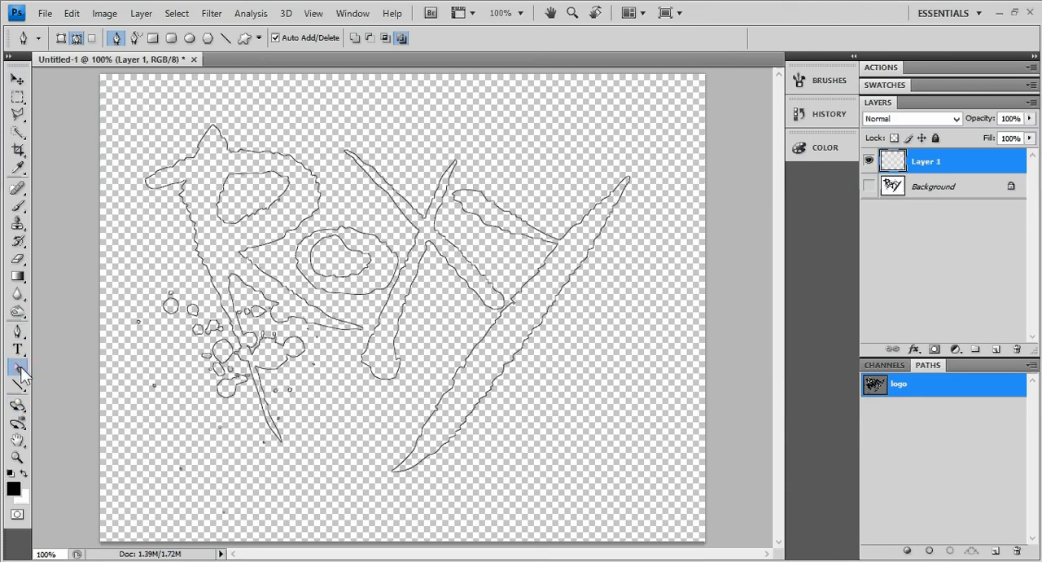
{"action": "left_click_drag", "start_coordinate": [20, 368], "coordinate": [51, 385]}
{"action": "left_click_drag", "start_coordinate": [161, 455], "coordinate": [202, 490]}
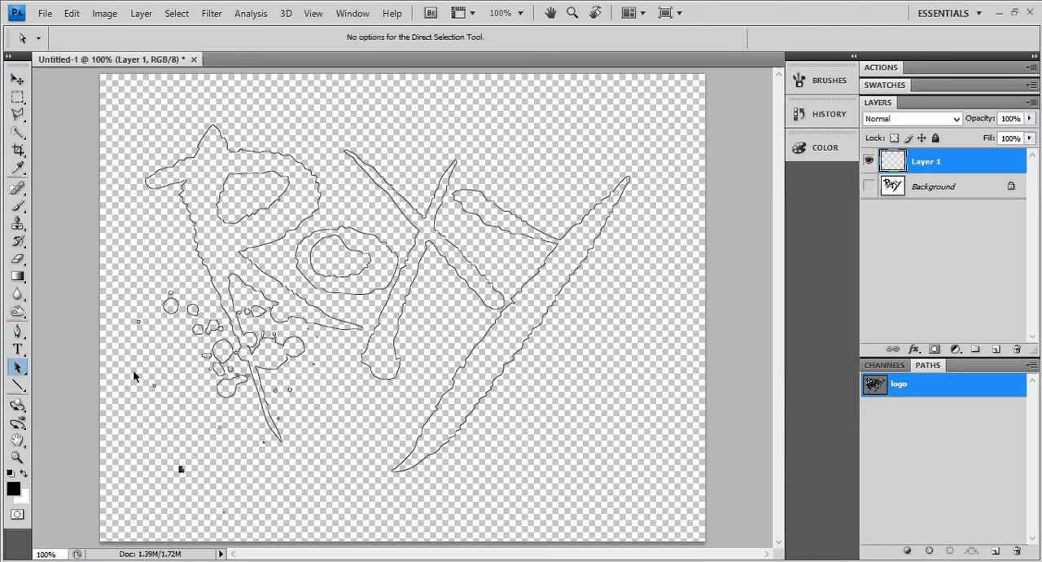
{"action": "left_click_drag", "start_coordinate": [133, 370], "coordinate": [169, 400]}
{"action": "left_click_drag", "start_coordinate": [165, 461], "coordinate": [236, 523]}
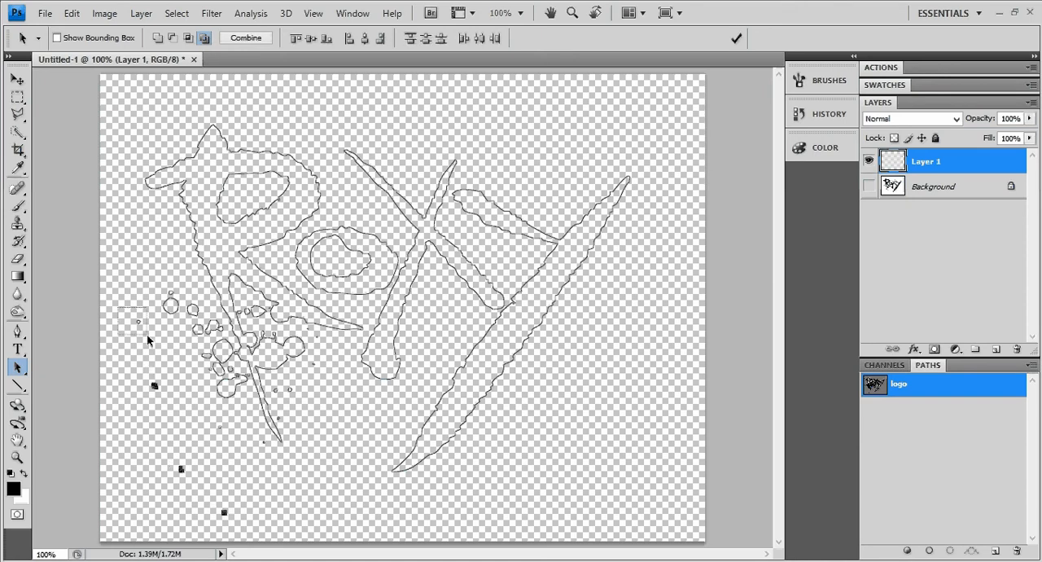
{"action": "left_click", "coordinate": [196, 433], "text": "ctrl"}
{"action": "left_click_drag", "start_coordinate": [200, 436], "coordinate": [248, 336]}
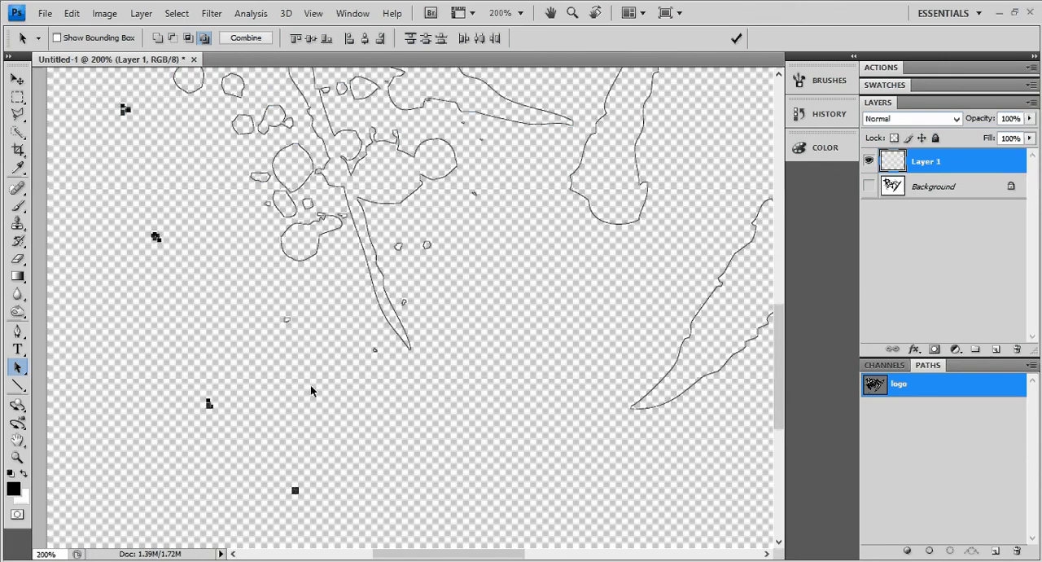
{"action": "left_click", "coordinate": [248, 400], "text": "ctrl+alt"}
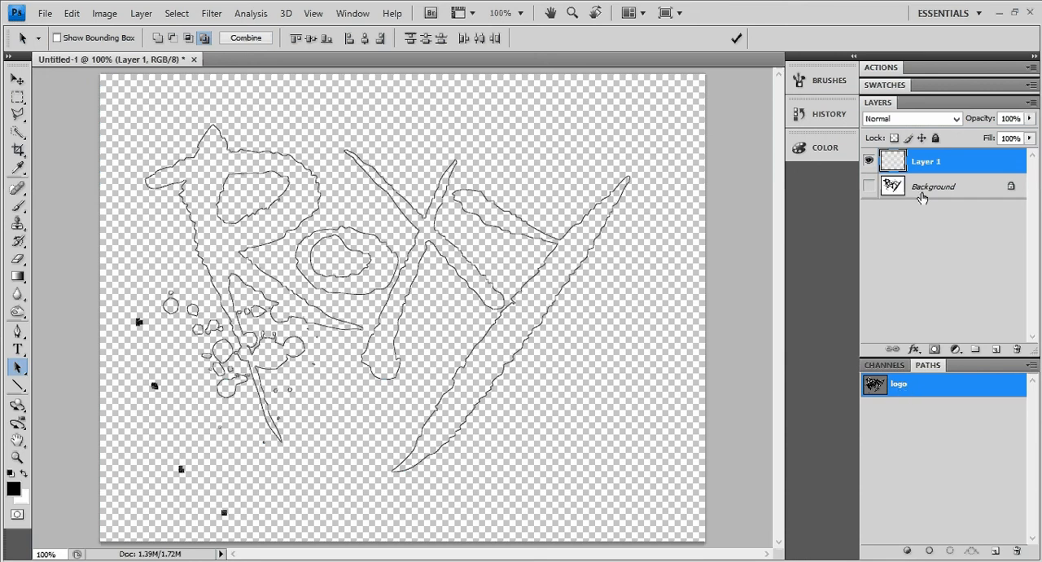
Delete the Background layer and load the logo path as a selection
{"action": "left_click_drag", "start_coordinate": [922, 197], "coordinate": [1017, 348]}
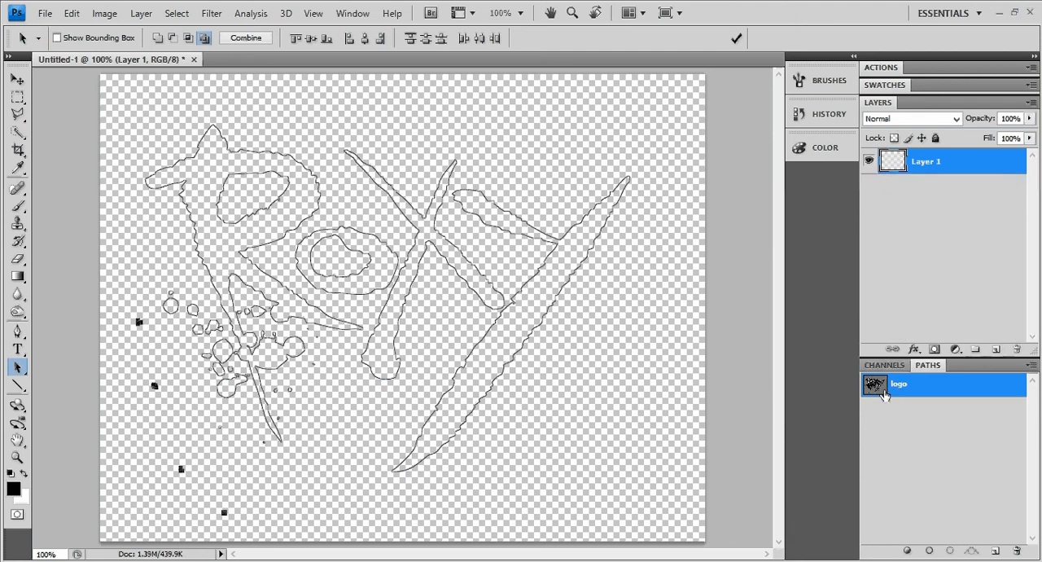
{"action": "left_click", "coordinate": [886, 389], "text": "ctrl"}
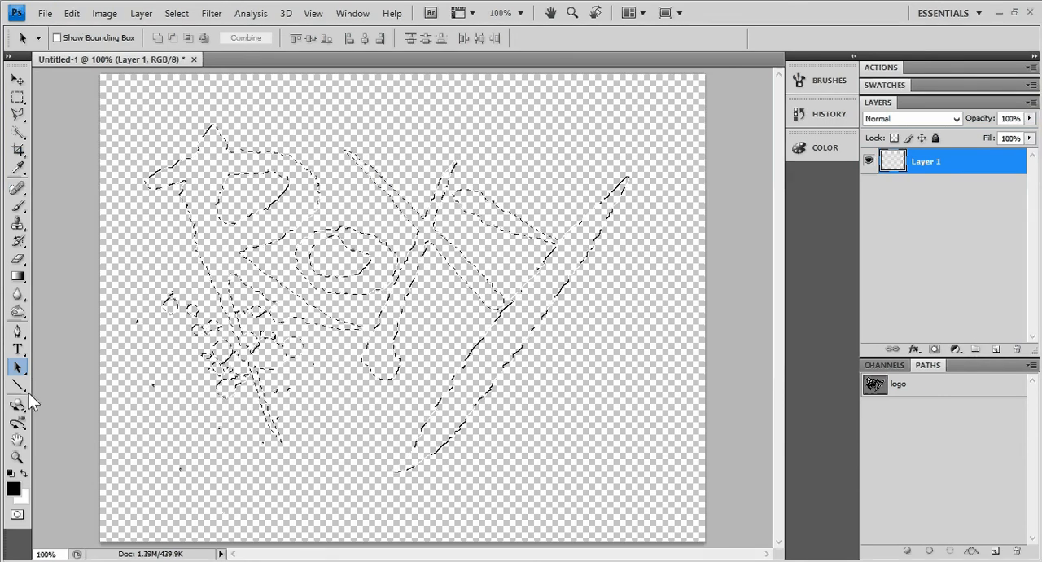
Set the foreground colour to dark red
{"action": "left_click", "coordinate": [13, 488]}
{"action": "left_click_drag", "start_coordinate": [364, 252], "coordinate": [521, 204]}
{"action": "left_click", "coordinate": [673, 126]}
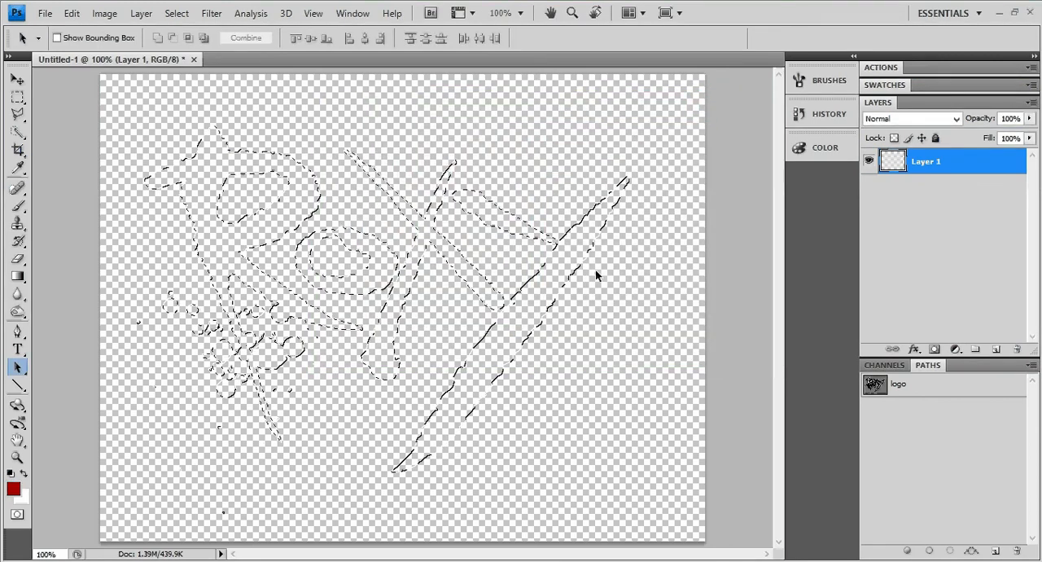
Fill the lettering selection on Layer 1 with the foreground colour in Normal mode at 100% opacity, and deselect
{"action": "left_click", "coordinate": [71, 13]}
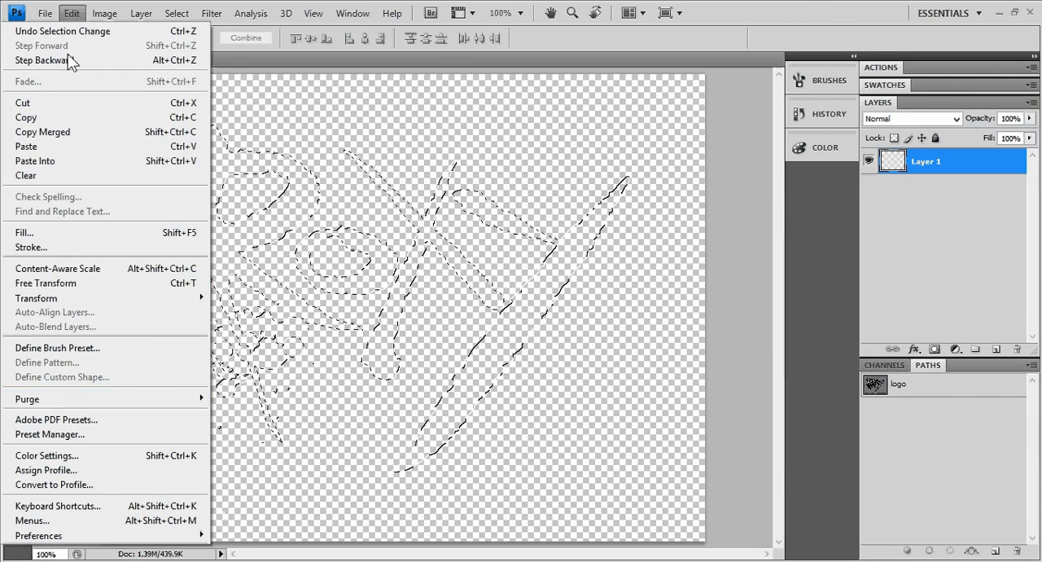
{"action": "left_click", "coordinate": [78, 234]}
{"action": "left_click", "coordinate": [559, 173]}
{"action": "left_click", "coordinate": [554, 196]}
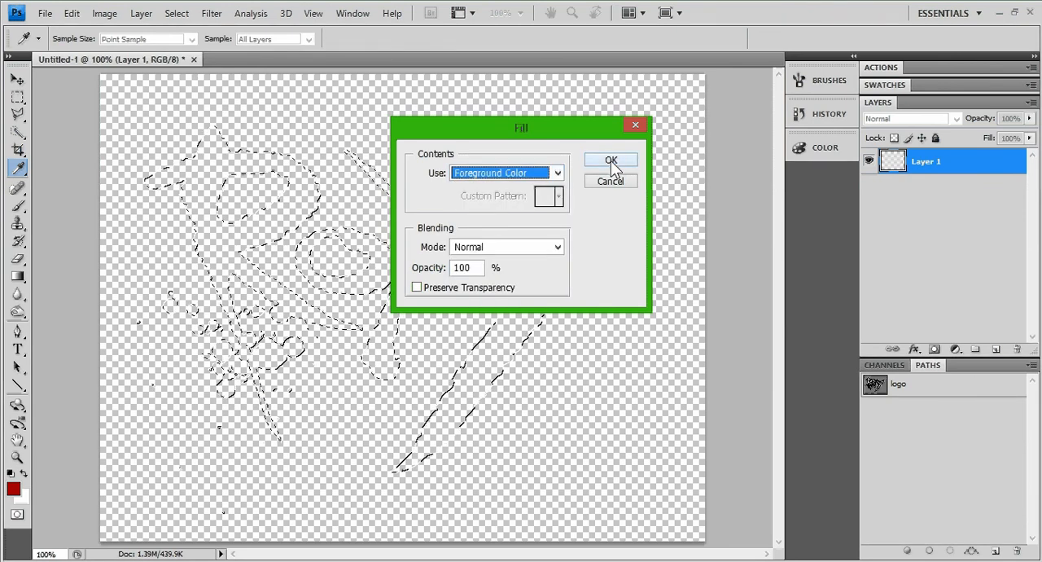
{"action": "left_click", "coordinate": [611, 160]}
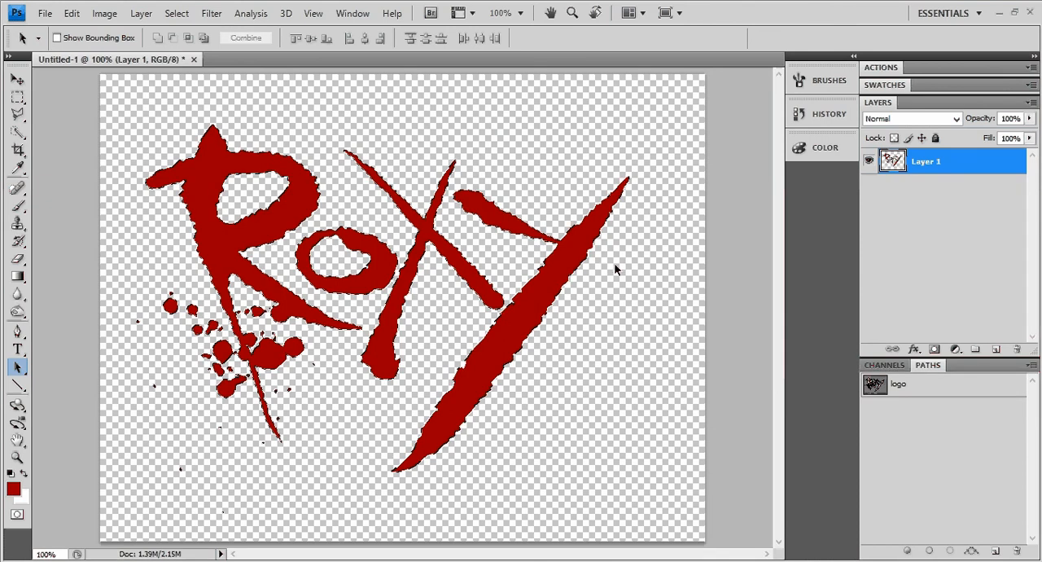
{"action": "key", "text": "ctrl+d"}
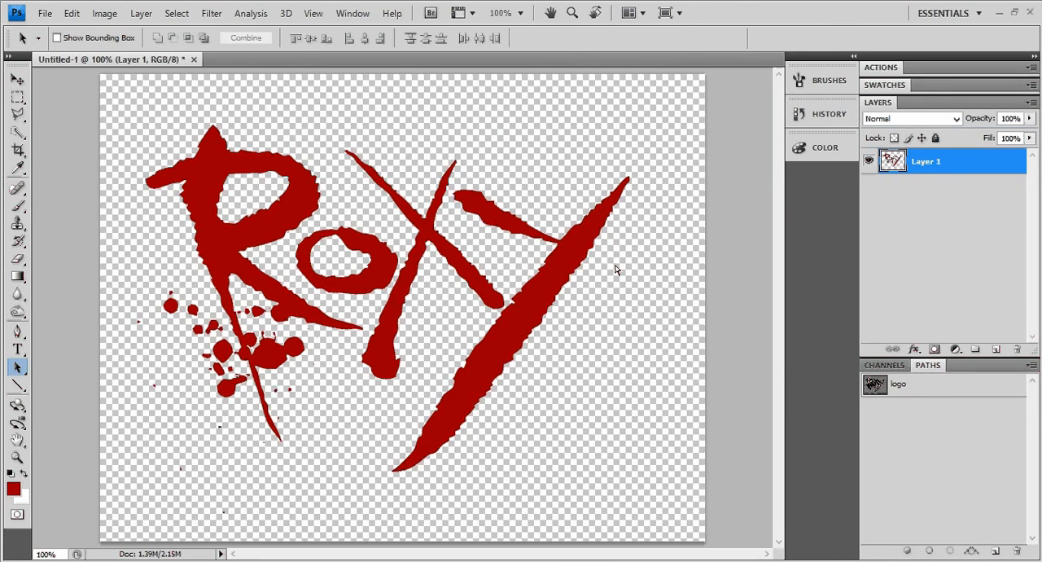